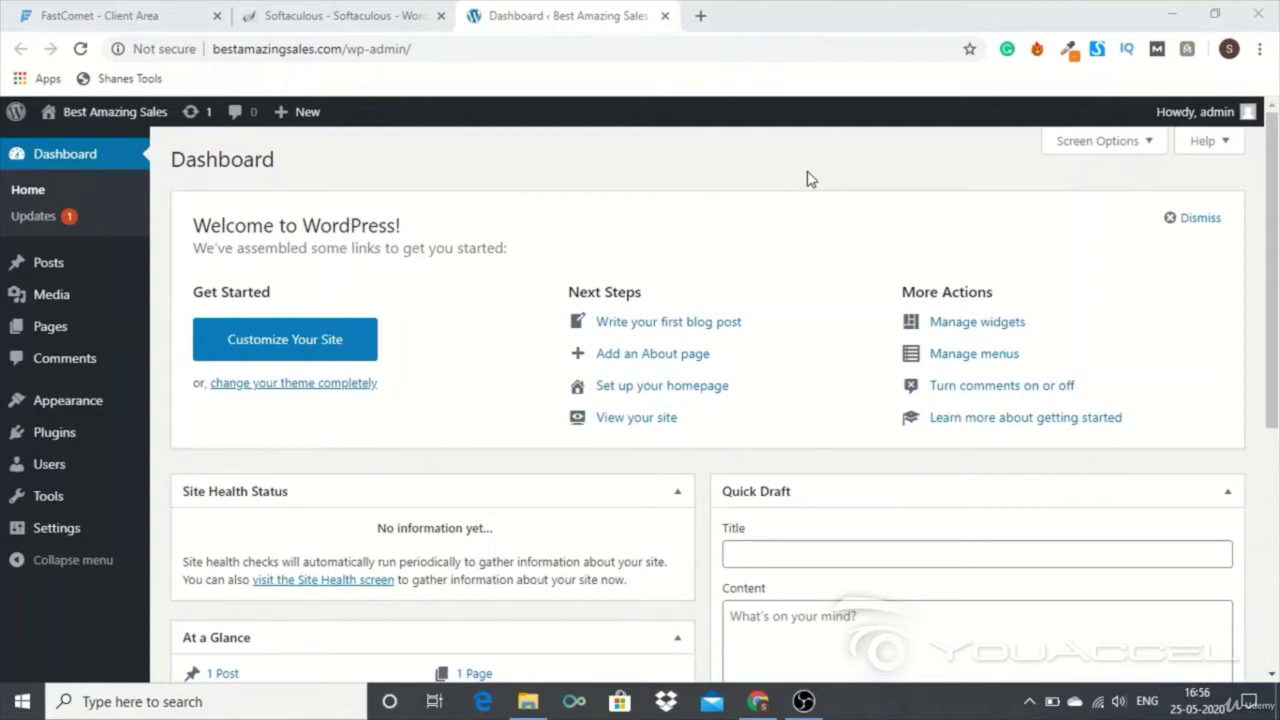
Drag the Activity widget up so it sits just above At a Glance on the Dashboard.
{"action": "scroll", "coordinate": [545, 232], "scroll_direction": "down", "scroll_amount": 1}
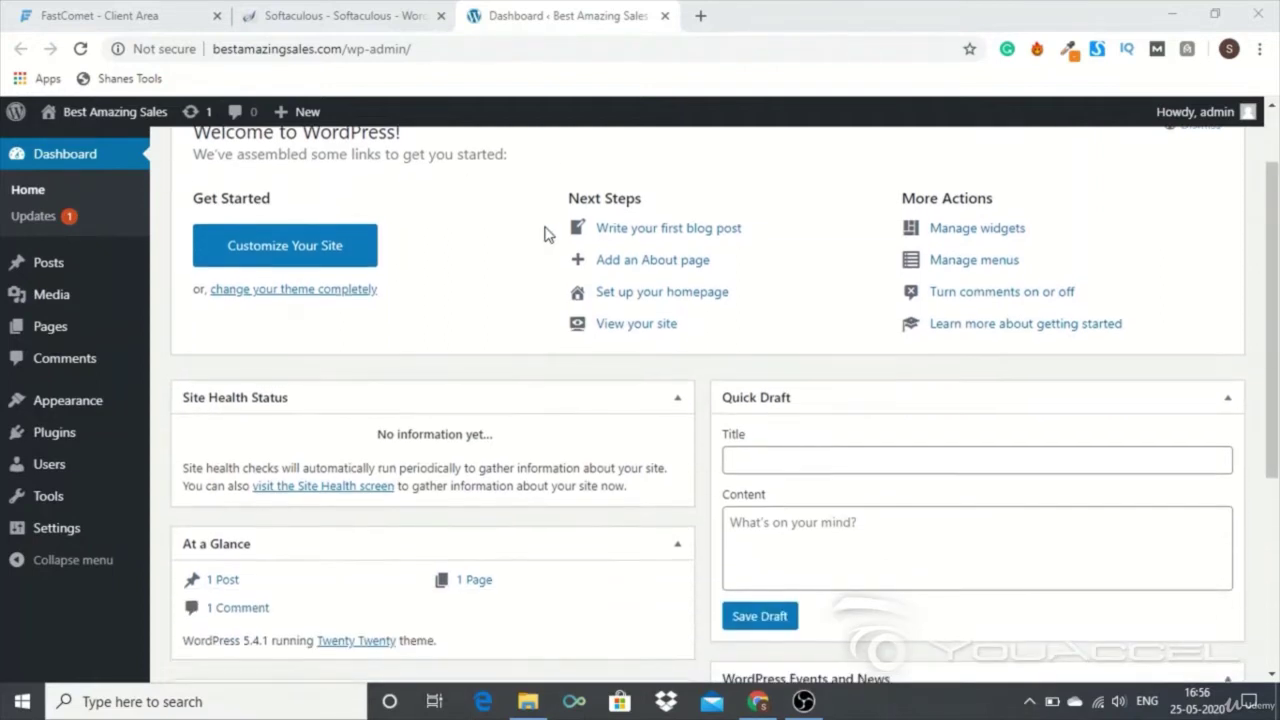
{"action": "scroll", "coordinate": [545, 232], "scroll_direction": "up", "scroll_amount": 1}
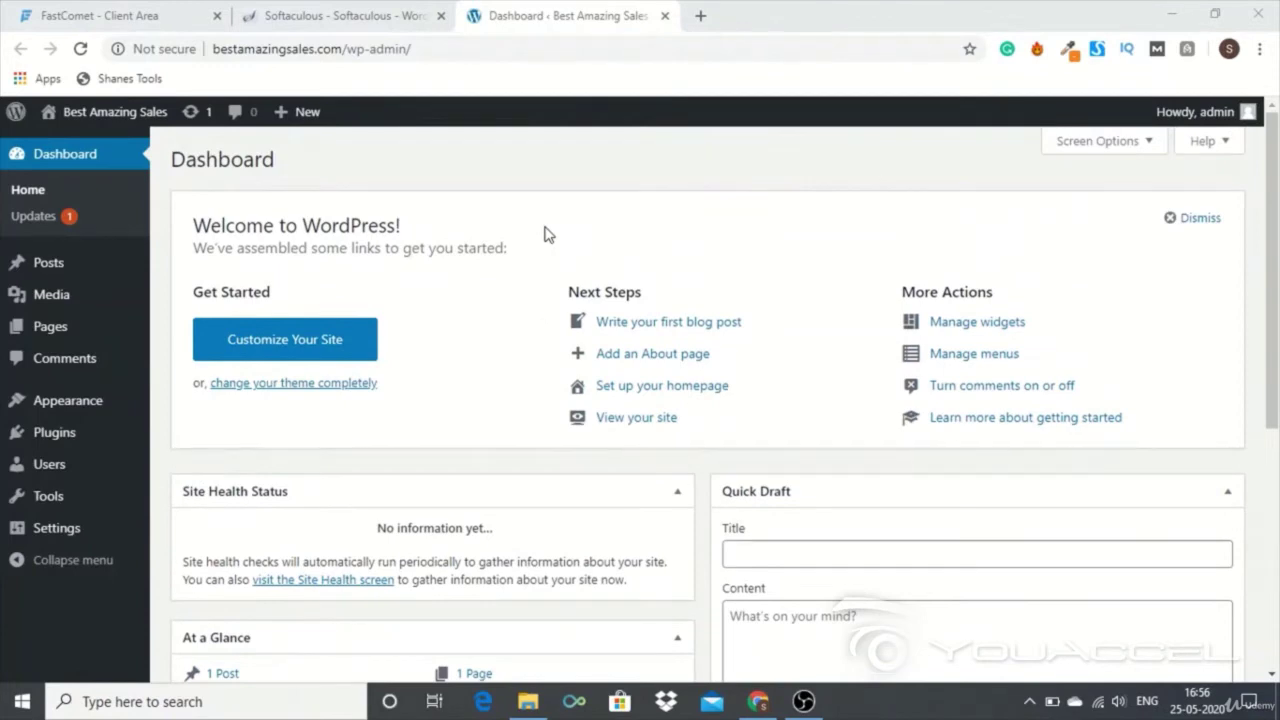
{"action": "scroll", "coordinate": [400, 515], "scroll_direction": "down", "scroll_amount": 1}
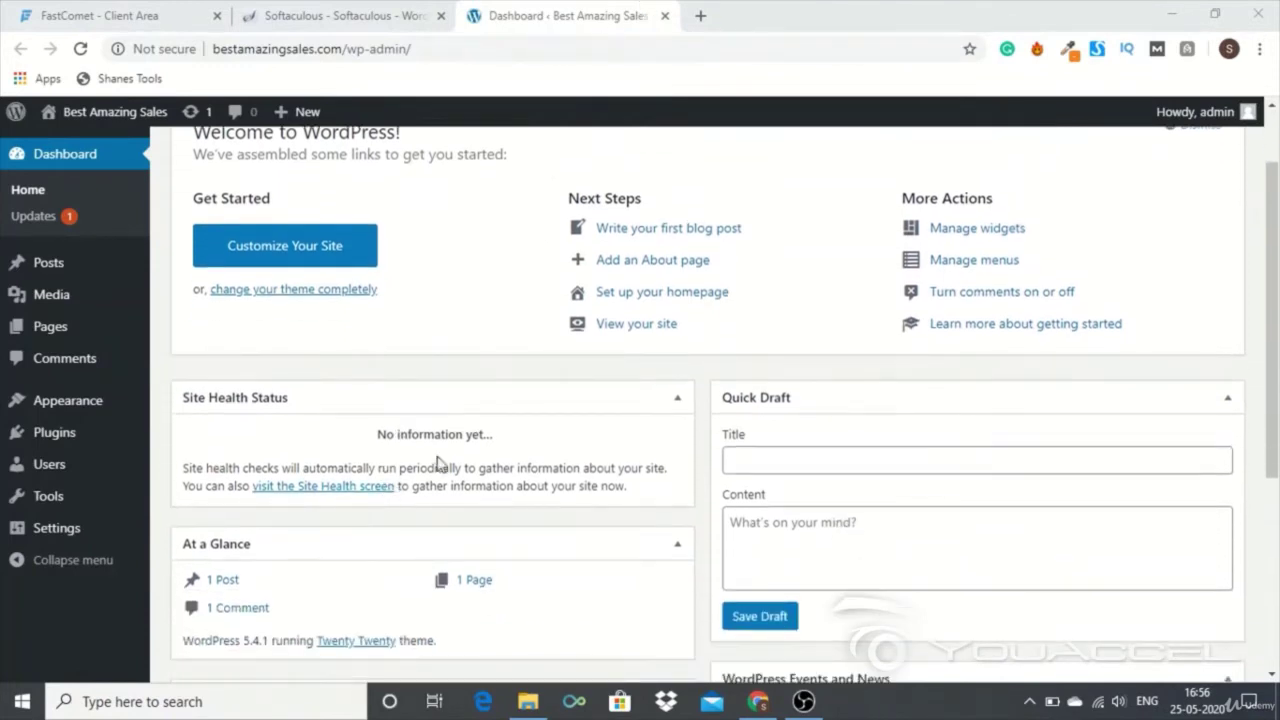
{"action": "scroll", "coordinate": [731, 446], "scroll_direction": "down", "scroll_amount": 2}
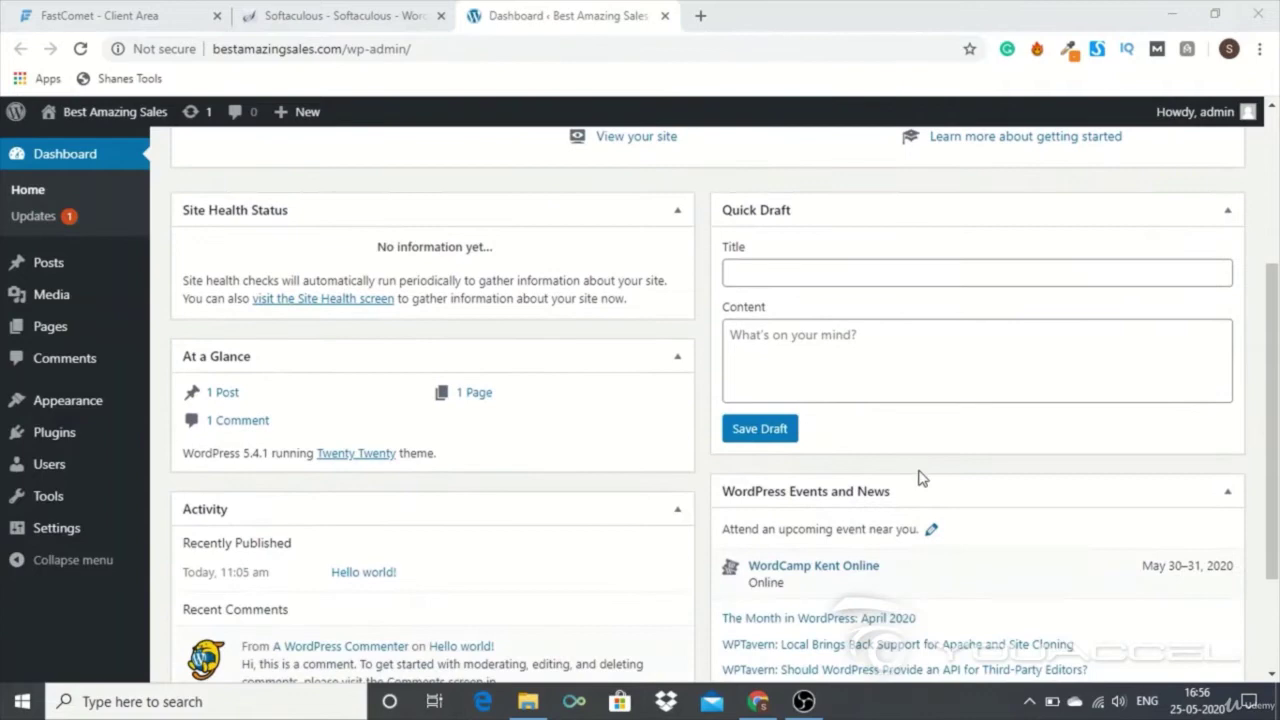
{"action": "scroll", "coordinate": [860, 465], "scroll_direction": "down", "scroll_amount": 1}
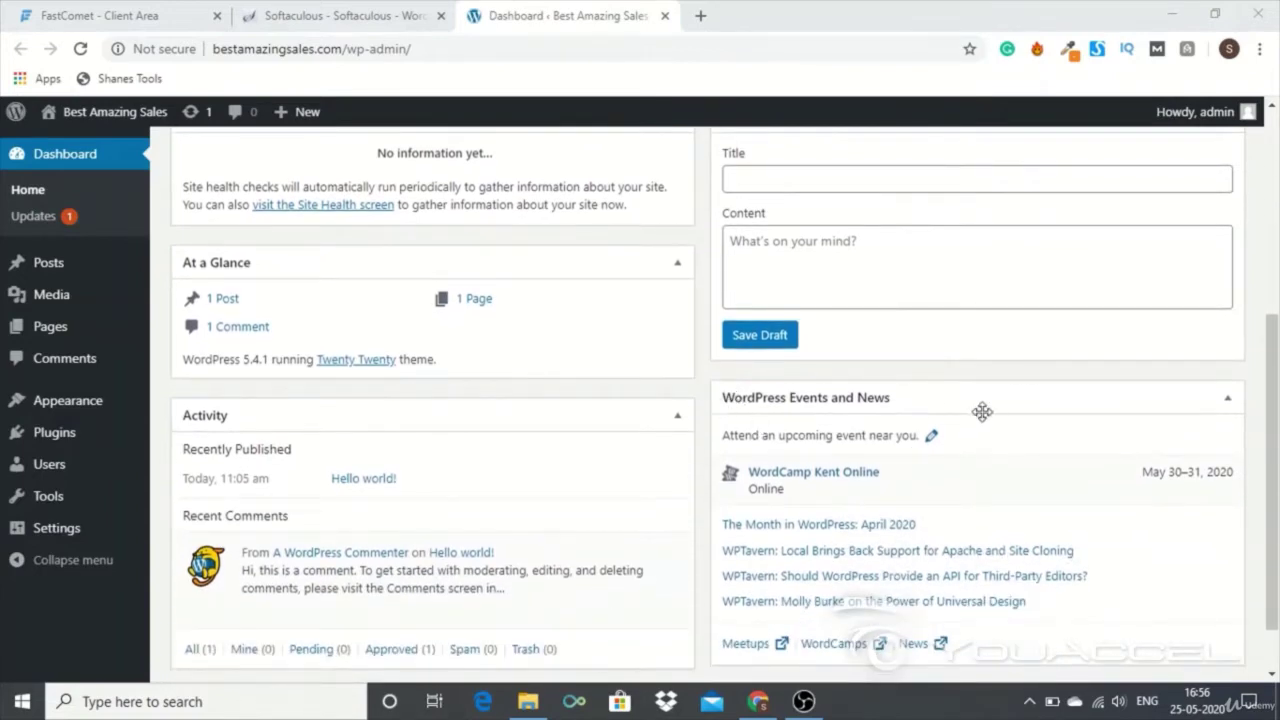
{"action": "scroll", "coordinate": [626, 416], "scroll_direction": "down", "scroll_amount": 1}
{"action": "scroll", "coordinate": [443, 394], "scroll_direction": "up", "scroll_amount": 2}
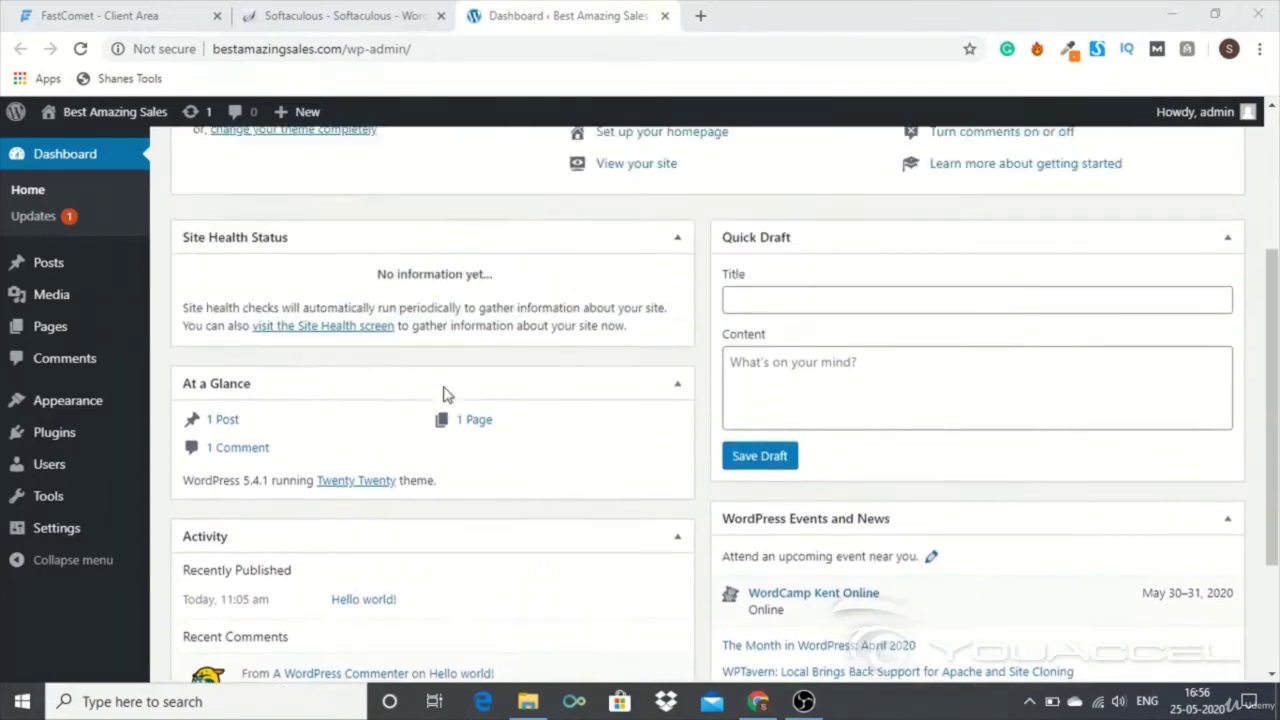
{"action": "scroll", "coordinate": [428, 430], "scroll_direction": "down", "scroll_amount": 1}
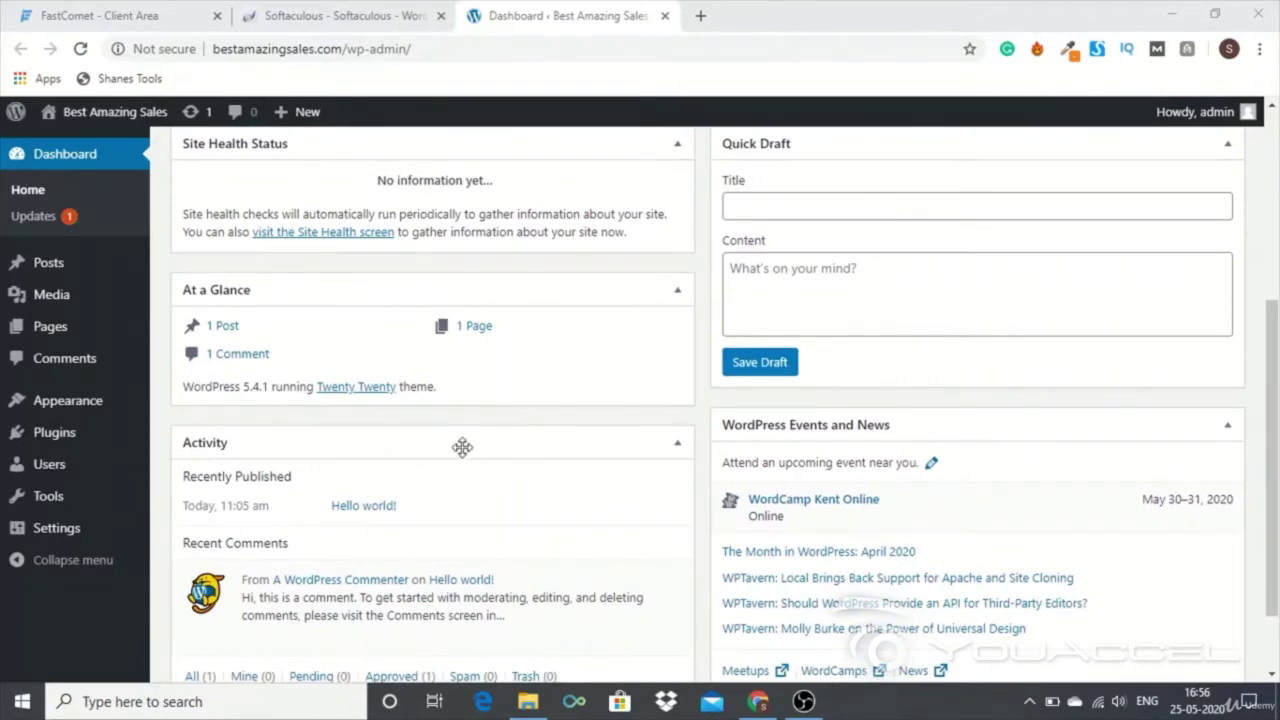
{"action": "mouse_move", "coordinate": [323, 442]}
{"action": "left_mouse_down"}
{"action": "mouse_move", "coordinate": [471, 286]}
{"action": "mouse_move", "coordinate": [314, 271]}
{"action": "left_mouse_up"}
{"action": "scroll", "coordinate": [318, 280], "scroll_direction": "up", "scroll_amount": 1}
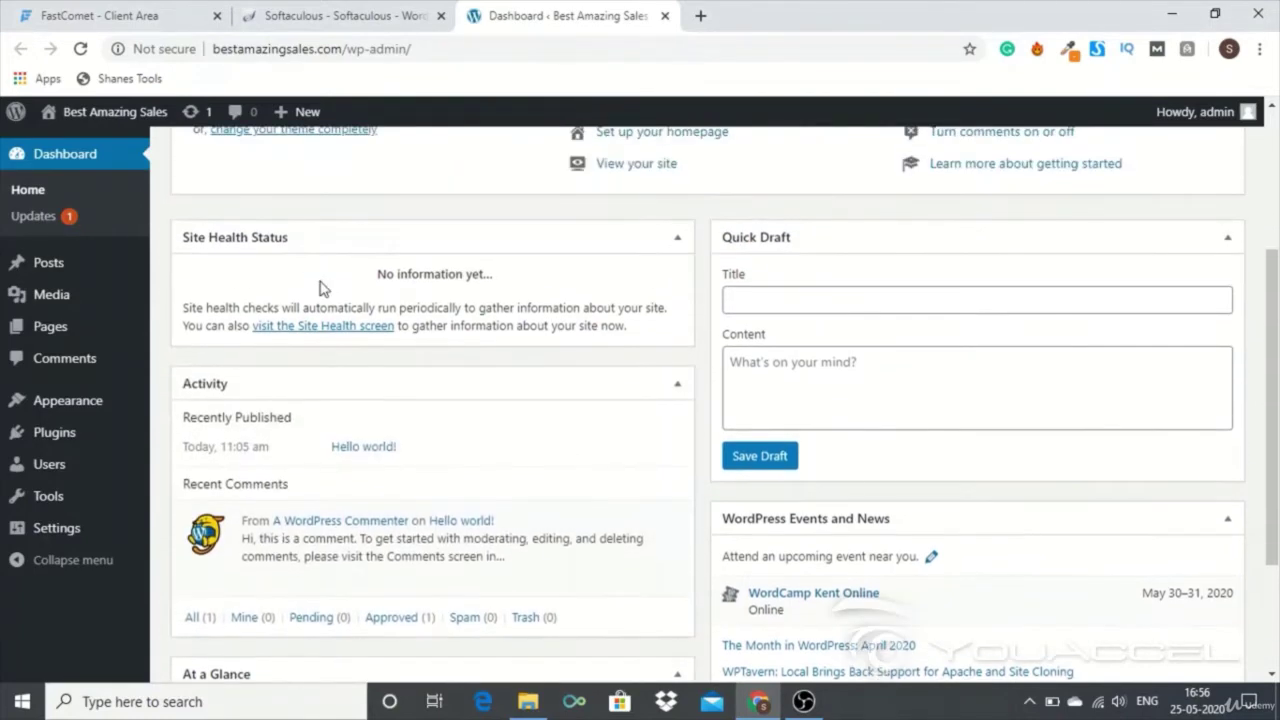
{"action": "scroll", "coordinate": [410, 335], "scroll_direction": "up", "scroll_amount": 3}
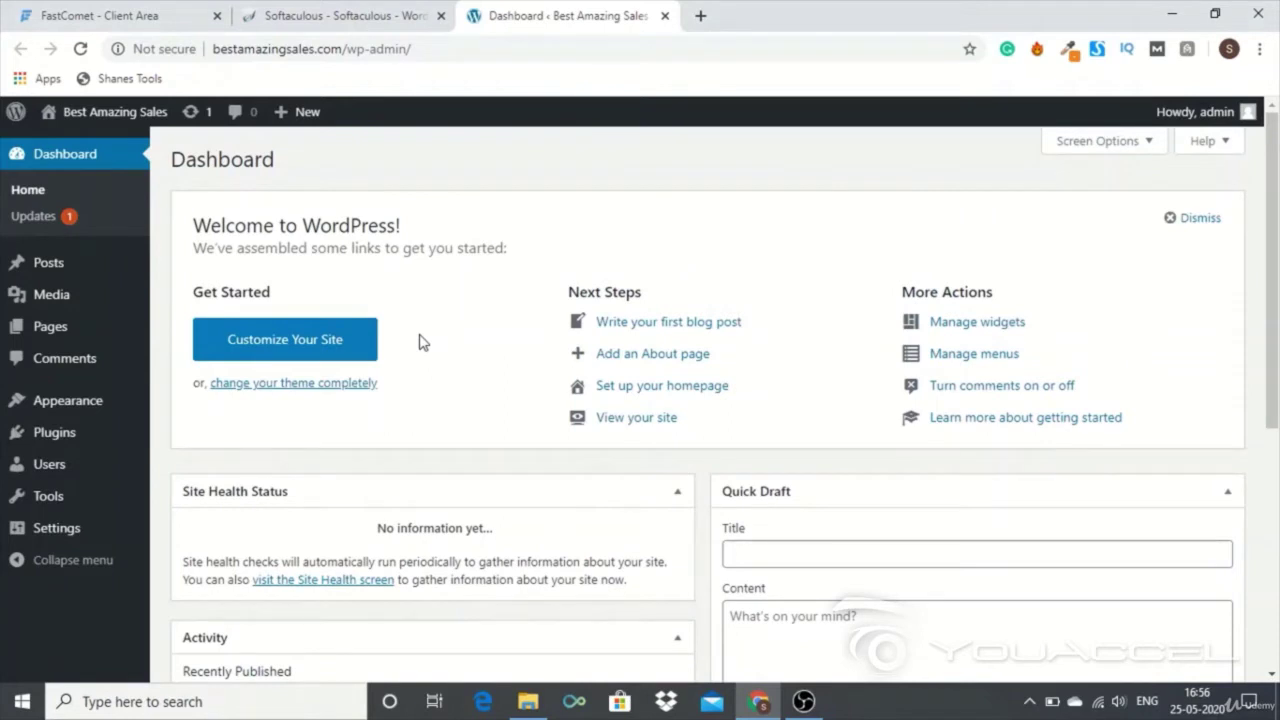
Go to Dashboard > Updates and review the up-to-date core message and the Themes section.
{"action": "left_click", "coordinate": [40, 220]}
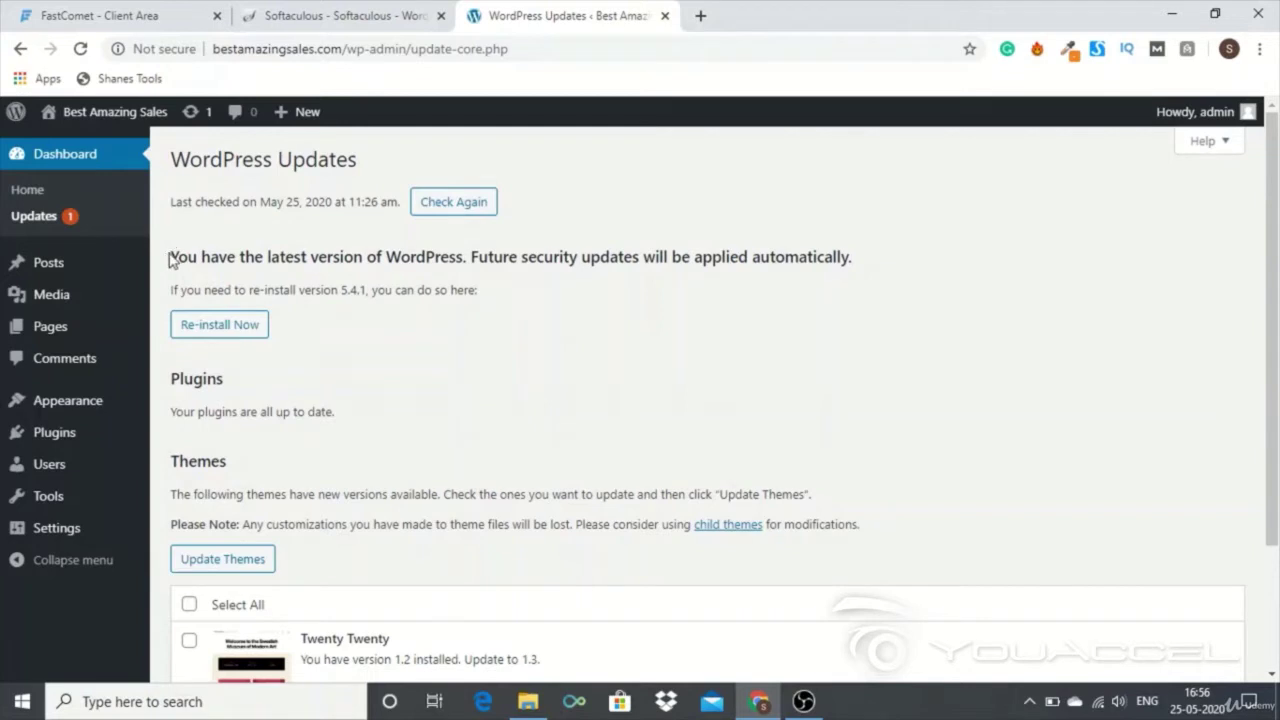
{"action": "left_click_drag", "start_coordinate": [170, 258], "coordinate": [846, 257]}
{"action": "left_click", "coordinate": [419, 262]}
{"action": "scroll", "coordinate": [294, 346], "scroll_direction": "down", "scroll_amount": 3}
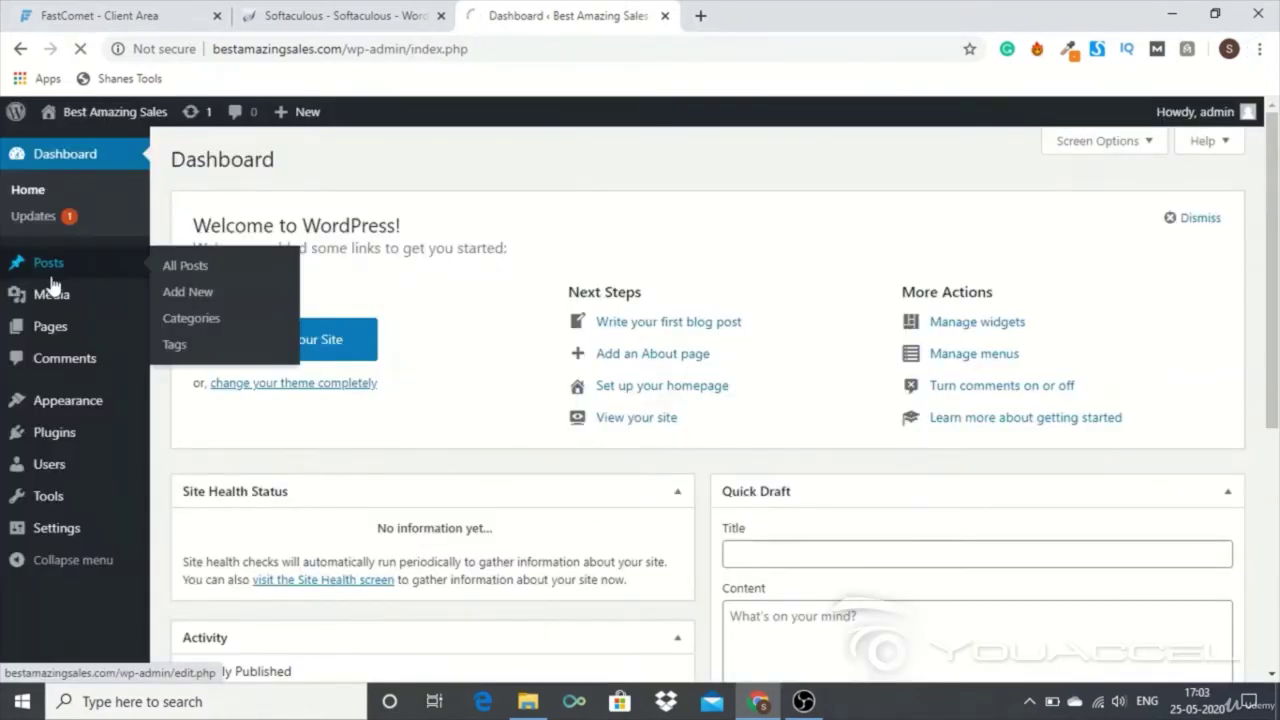
Go to Posts > All Posts to see the single Hello world! post.
{"action": "left_click", "coordinate": [52, 280]}
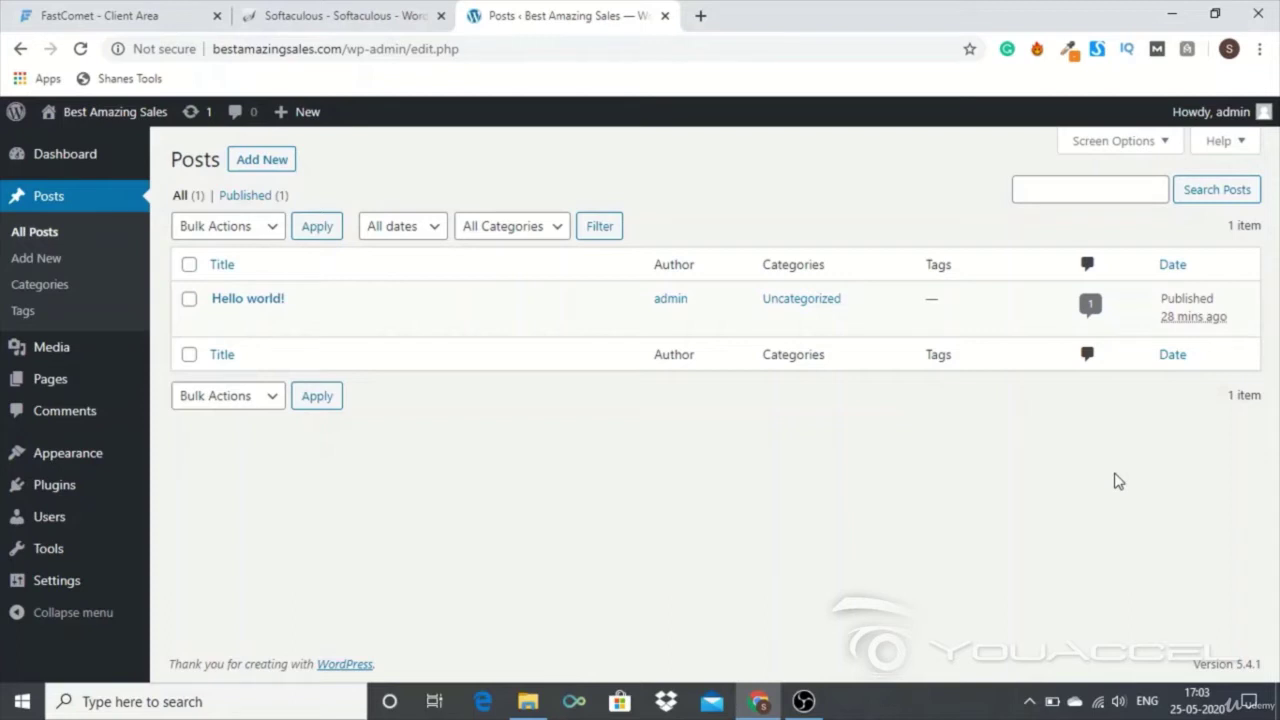
{"action": "left_click", "coordinate": [37, 264]}
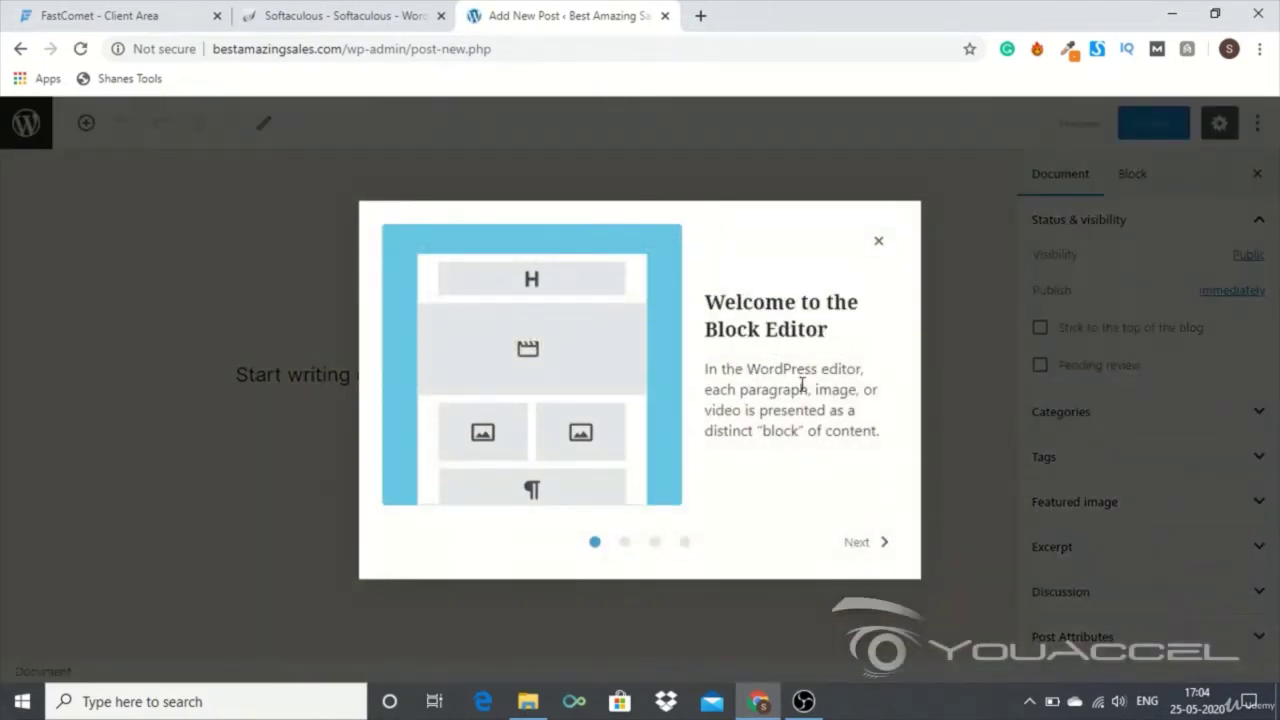
{"action": "left_click", "coordinate": [868, 548]}
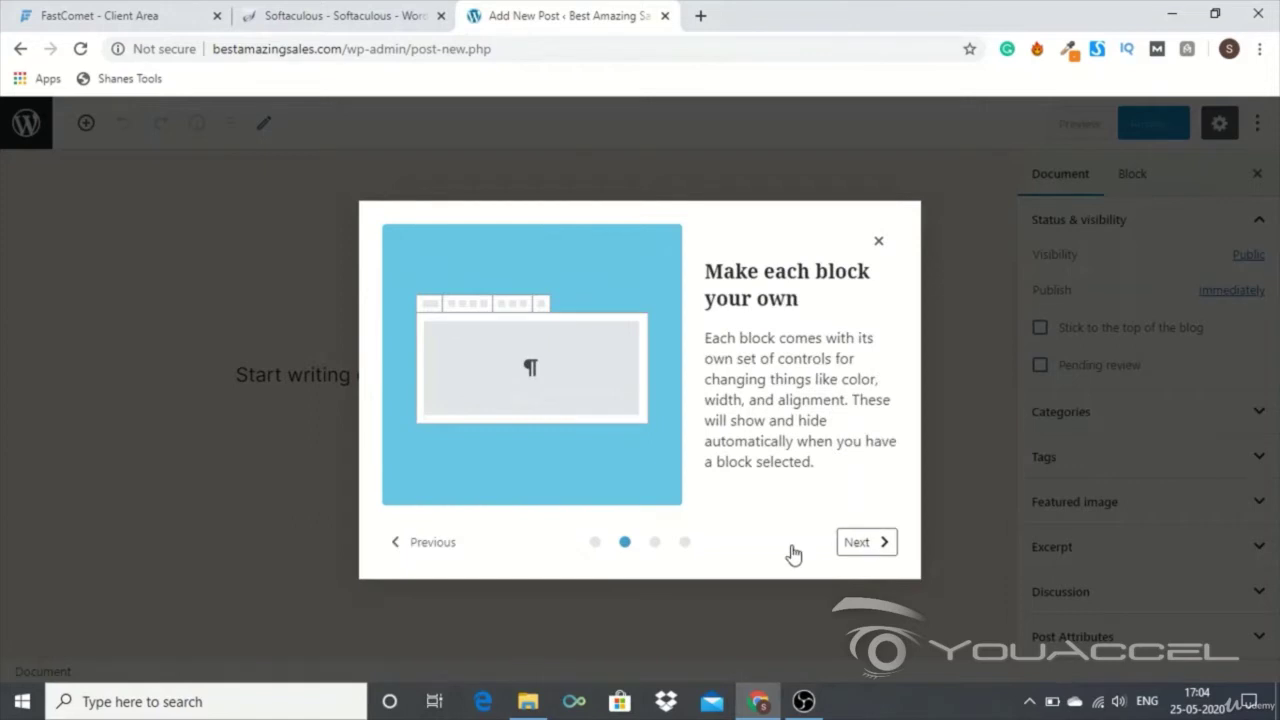
{"action": "left_click", "coordinate": [856, 541]}
{"action": "left_click", "coordinate": [857, 541]}
{"action": "left_click", "coordinate": [862, 539]}
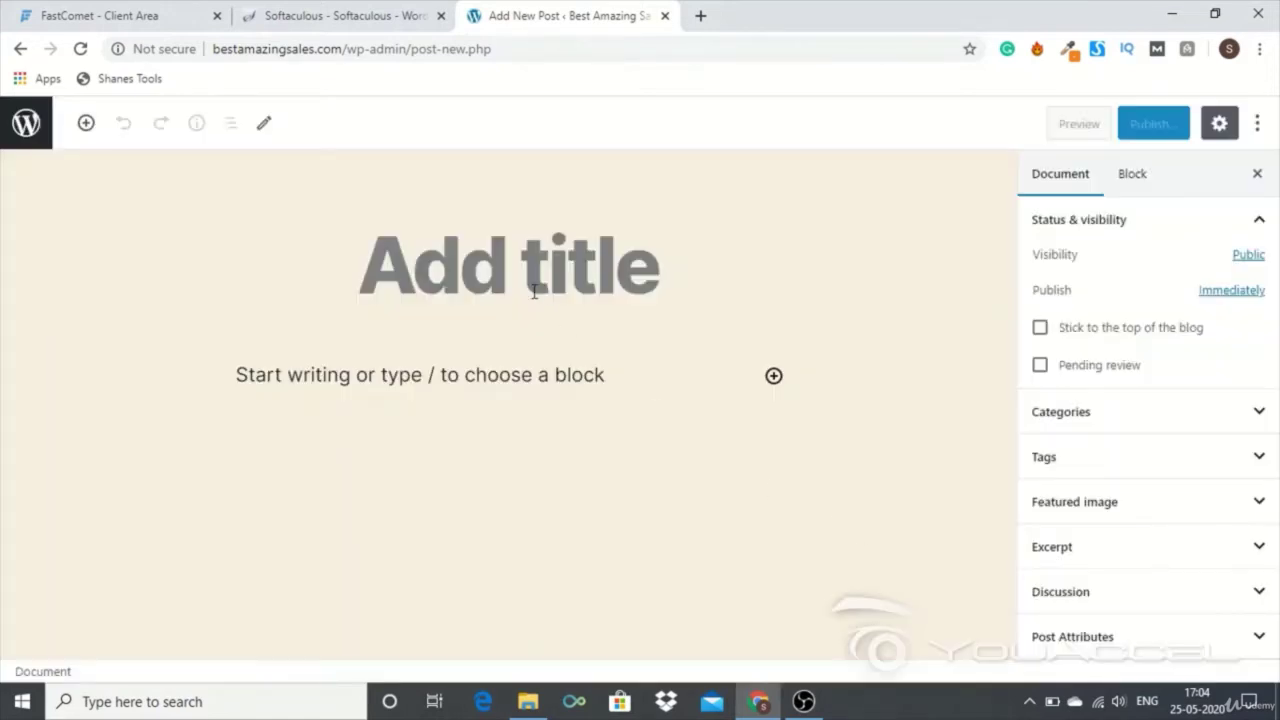
{"action": "left_click", "coordinate": [526, 267]}
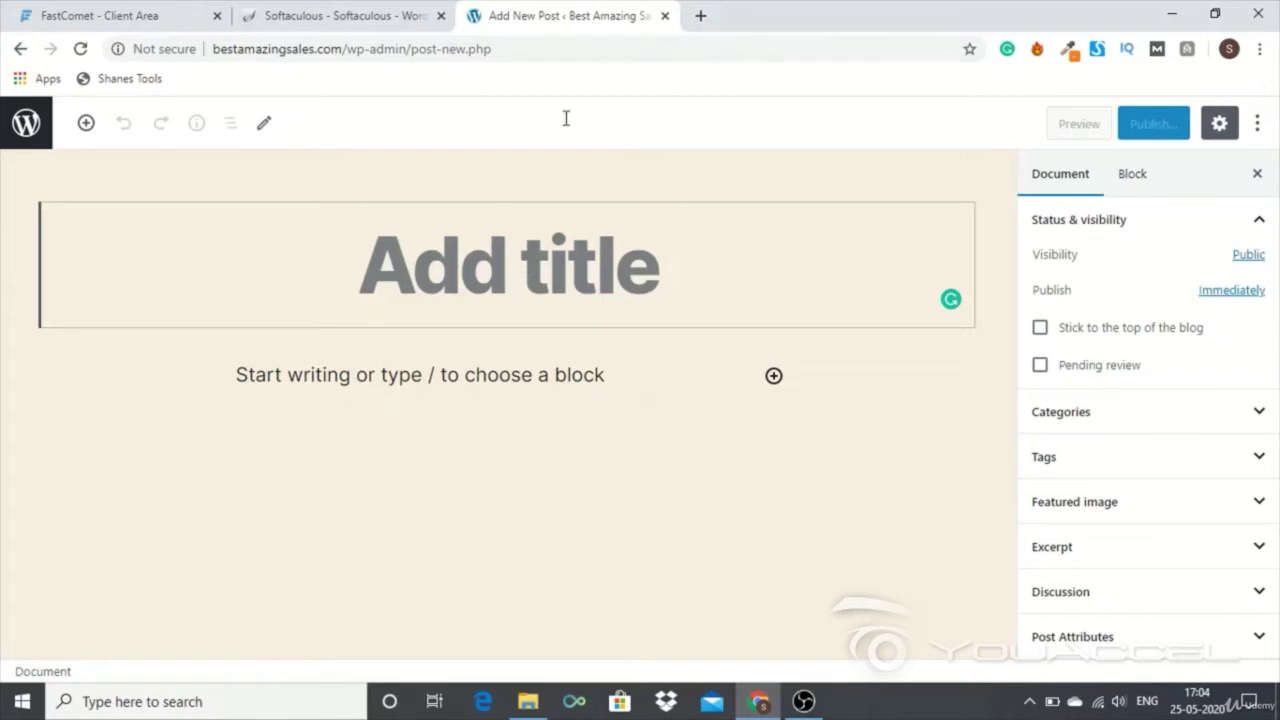
{"action": "left_click", "coordinate": [433, 376]}
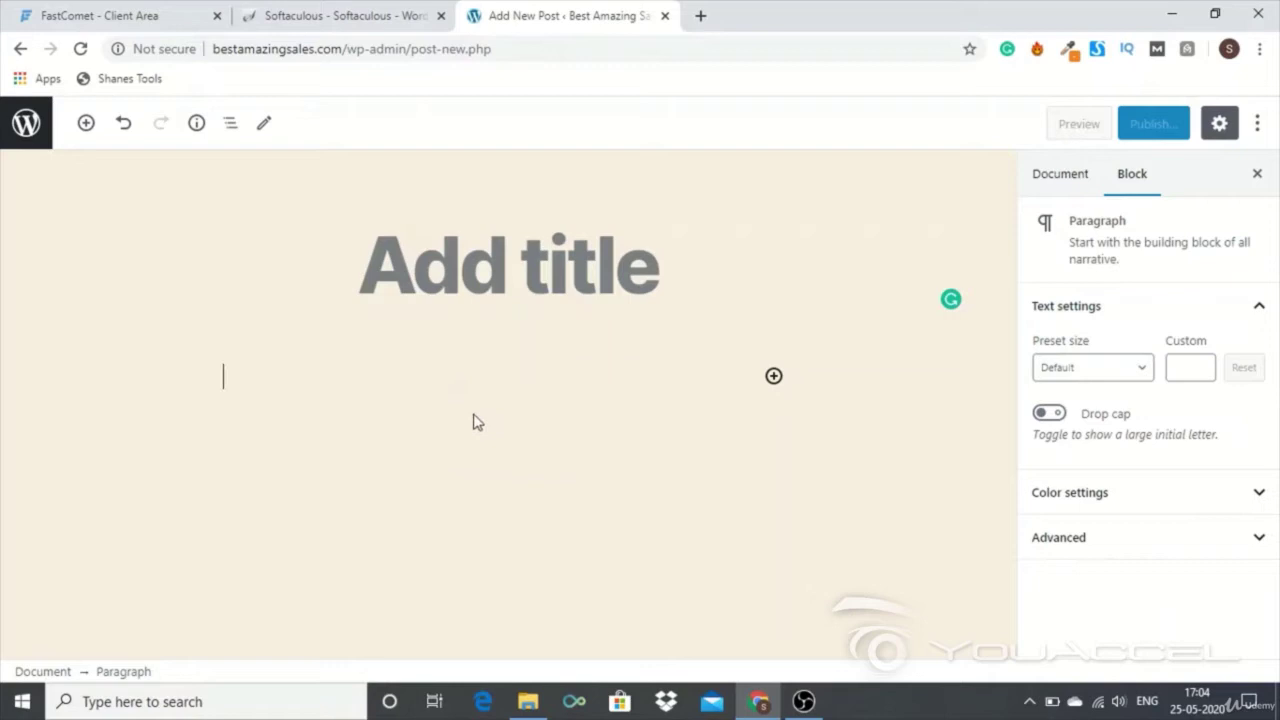
{"action": "left_click", "coordinate": [16, 46]}
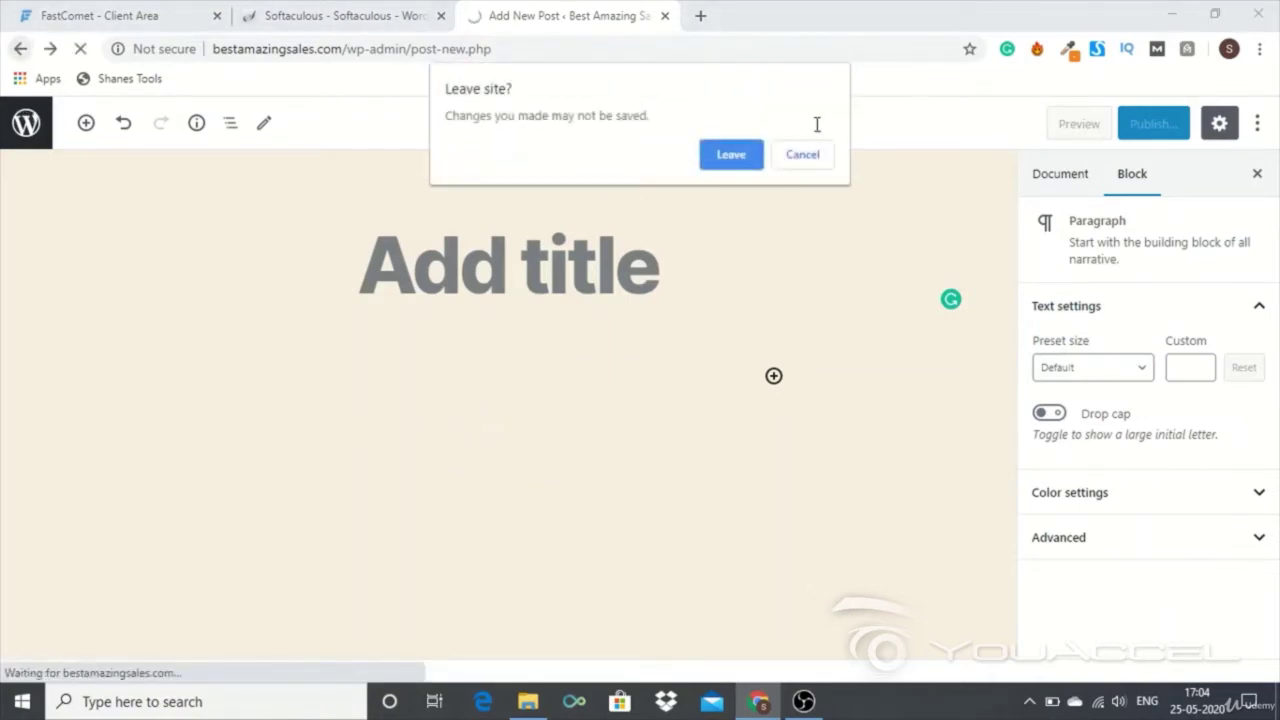
{"action": "left_click", "coordinate": [748, 158]}
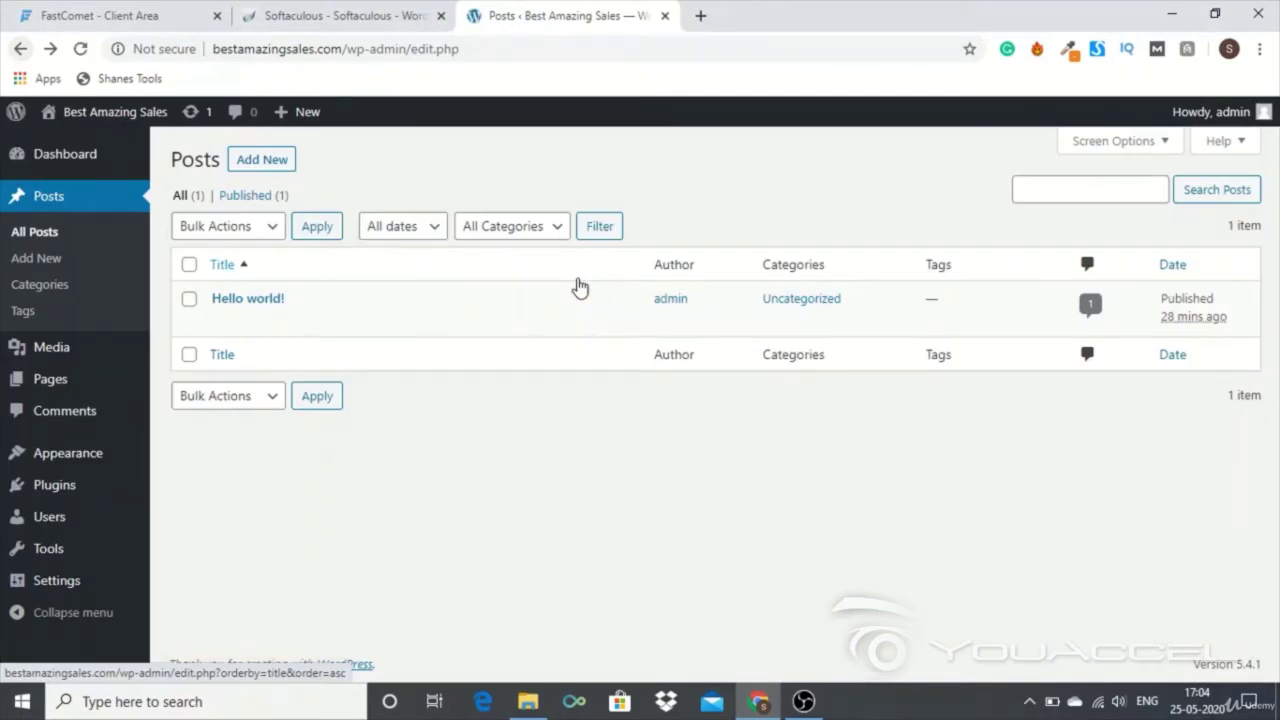
Review Posts > Categories (only Uncategorized), then view the empty Posts > Tags page.
{"action": "left_click", "coordinate": [54, 287]}
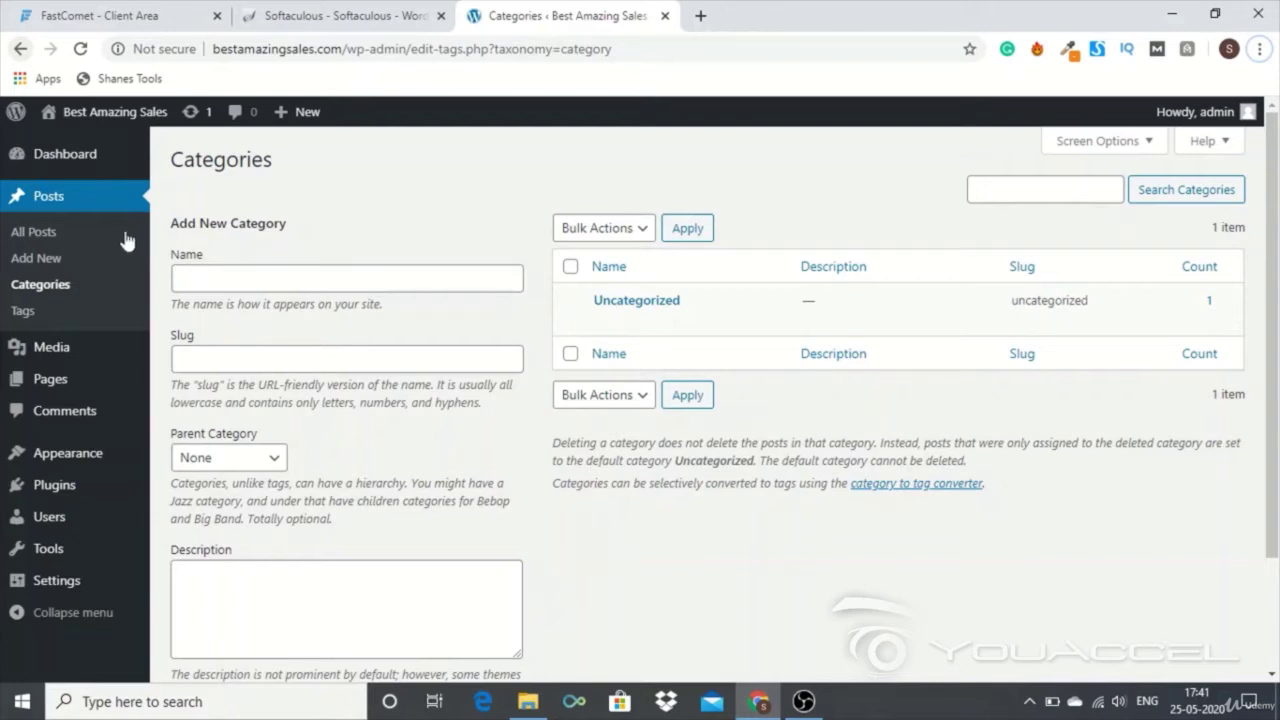
{"action": "left_click", "coordinate": [26, 314]}
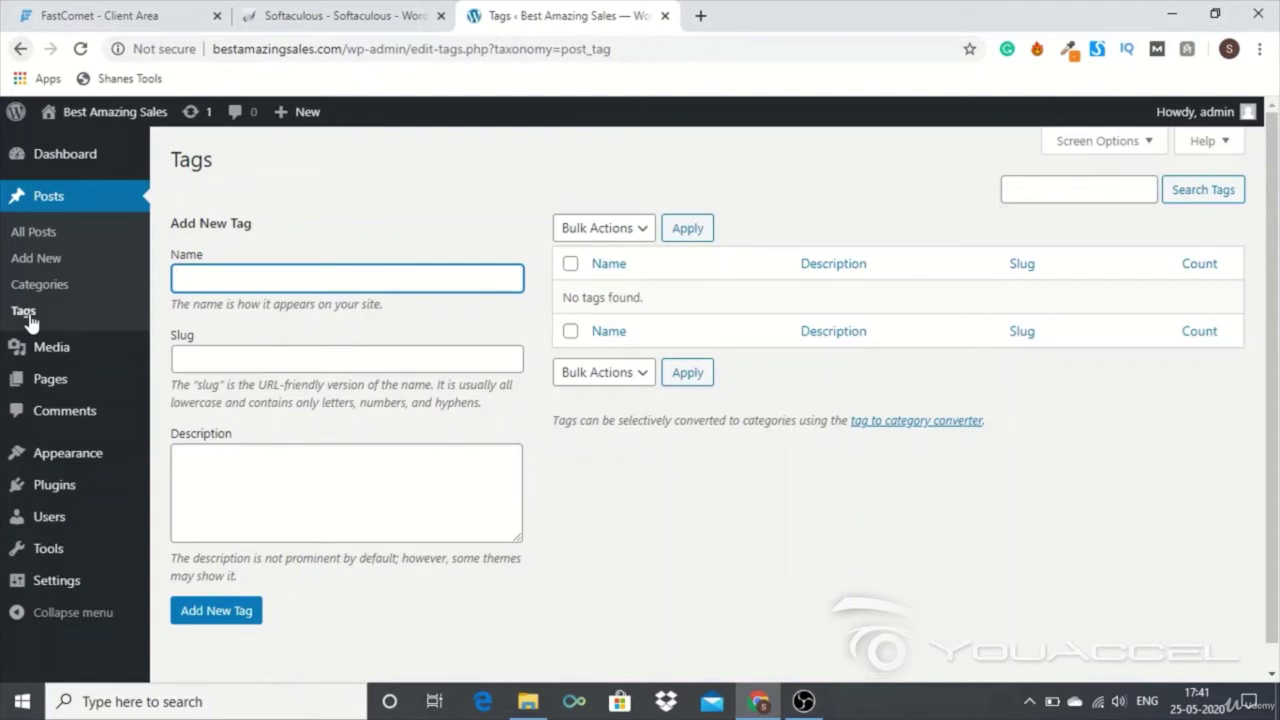
{"action": "left_click", "coordinate": [575, 560]}
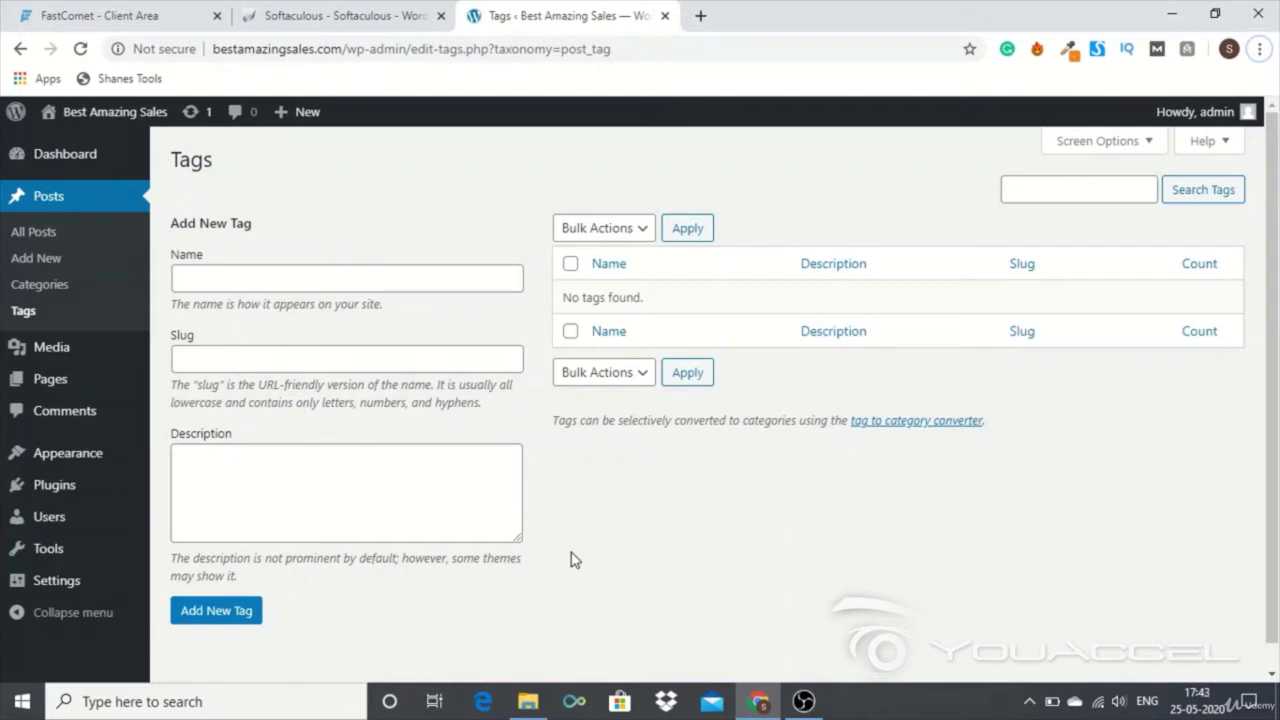
Go to Media > Library, which shows no media items.
{"action": "left_click", "coordinate": [44, 352]}
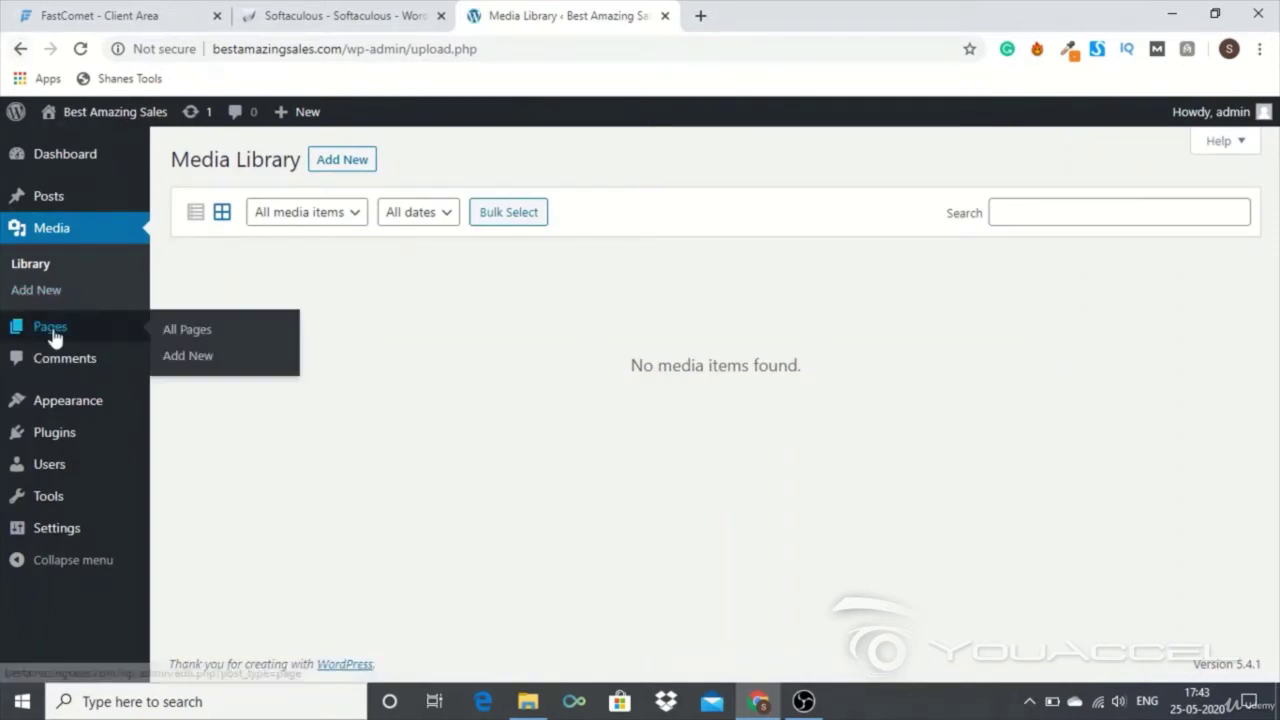
Go to Pages > All Pages, listing the draft Privacy Policy and published Sample Page.
{"action": "left_click", "coordinate": [54, 337]}
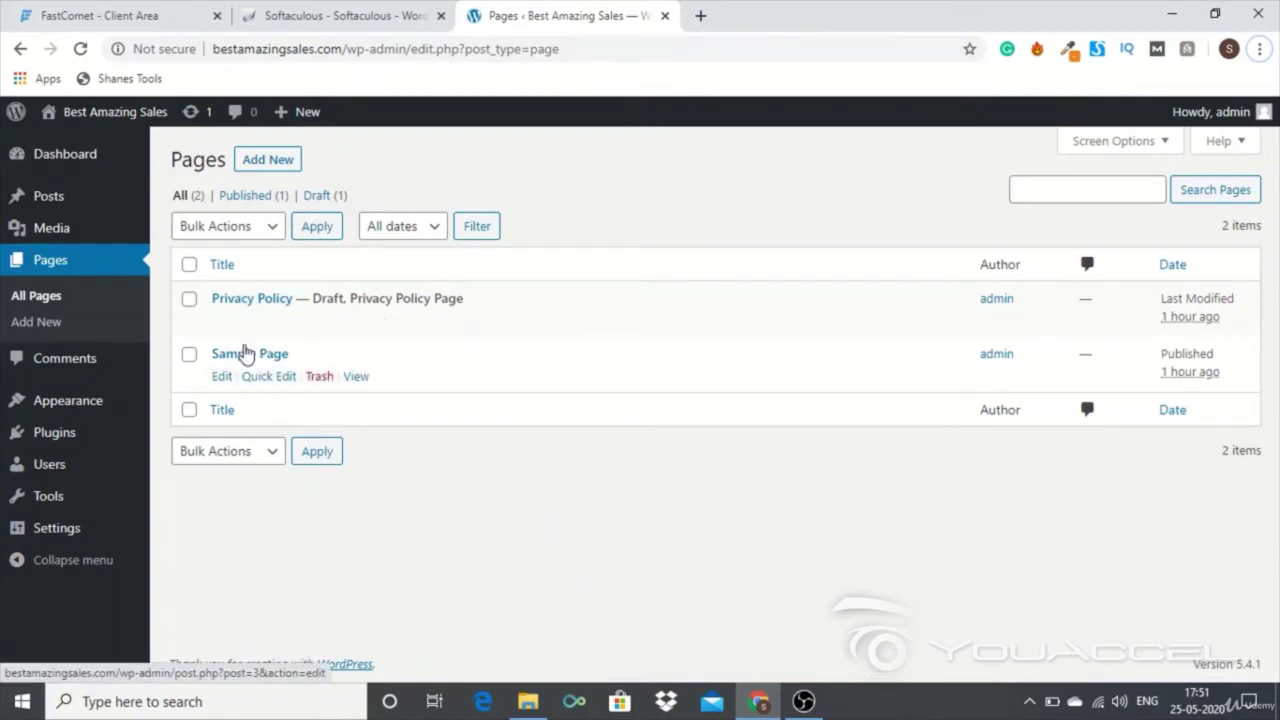
{"action": "left_click", "coordinate": [238, 362]}
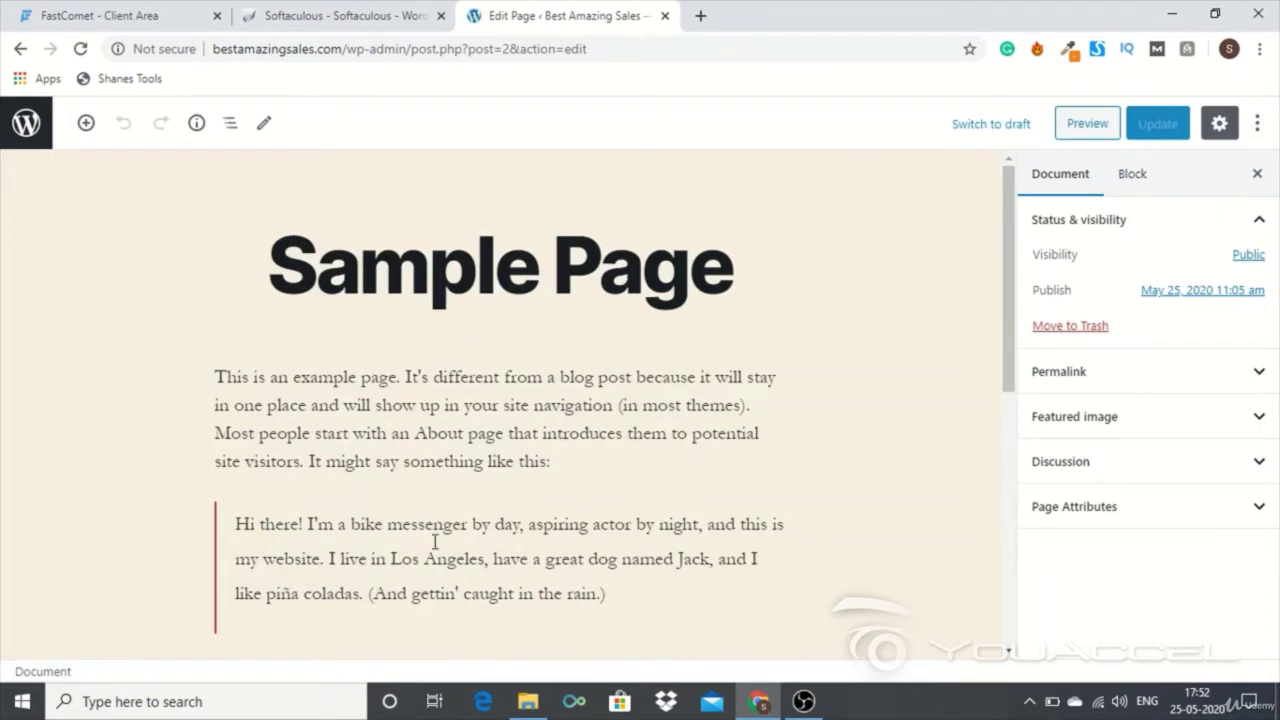
{"action": "scroll", "coordinate": [435, 540], "scroll_direction": "down", "scroll_amount": 2}
{"action": "scroll", "coordinate": [435, 540], "scroll_direction": "down", "scroll_amount": 4}
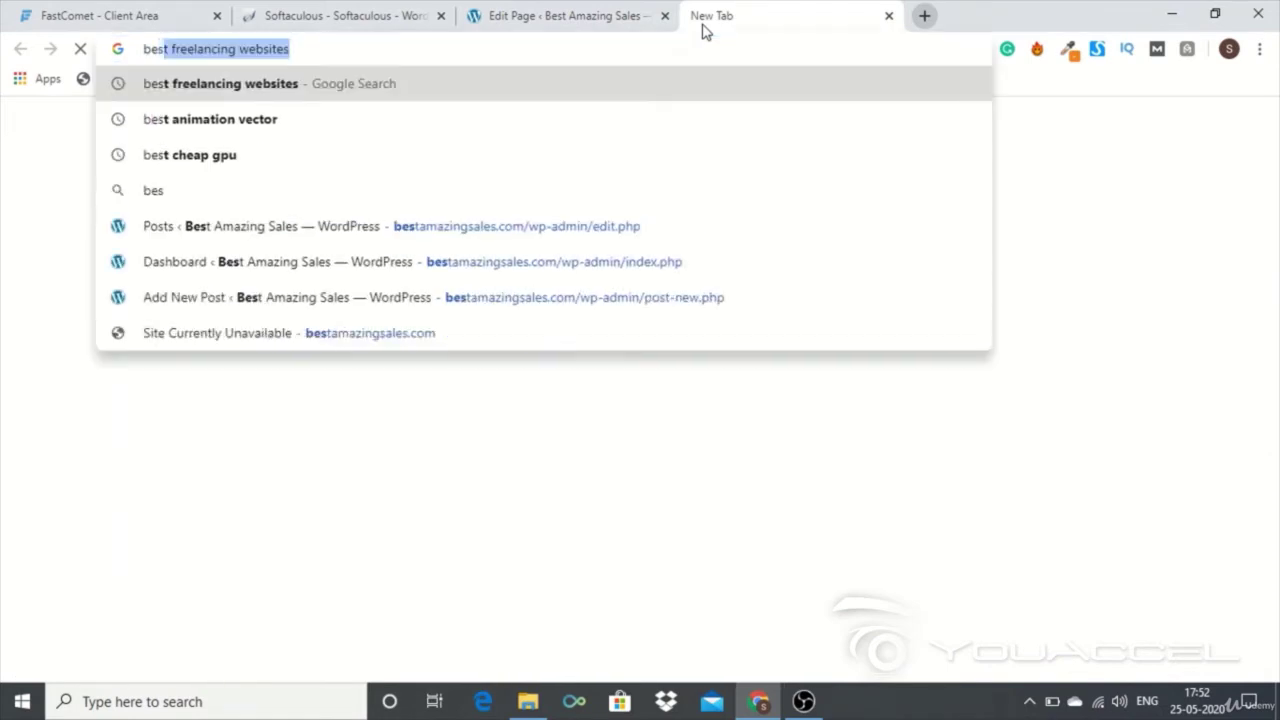
Enter the site address starting 'besta' in the new tab, trimming the autocompleted suffix.
{"action": "type", "text": "ta"}
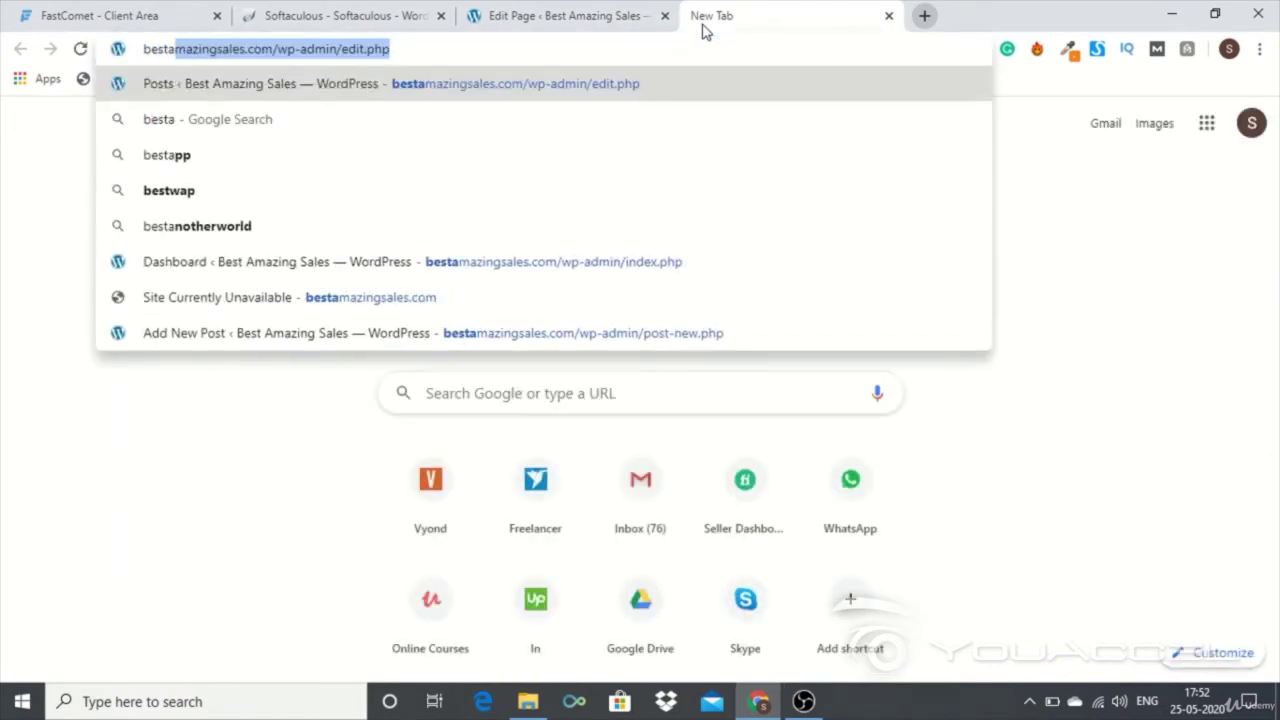
{"action": "key", "text": "Right"}
{"action": "key", "text": "BackSpace"}
{"action": "key", "text": "BackSpace"}
{"action": "key", "text": "BackSpace"}
{"action": "key", "text": "BackSpace"}
{"action": "key", "text": "BackSpace"}
{"action": "key", "text": "BackSpace"}
{"action": "key", "text": "BackSpace"}
{"action": "key", "text": "BackSpace"}
{"action": "key", "text": "BackSpace"}
{"action": "key", "text": "BackSpace"}
{"action": "key", "text": "BackSpace"}
{"action": "key", "text": "BackSpace"}
{"action": "key", "text": "BackSpace"}
{"action": "key", "text": "BackSpace"}
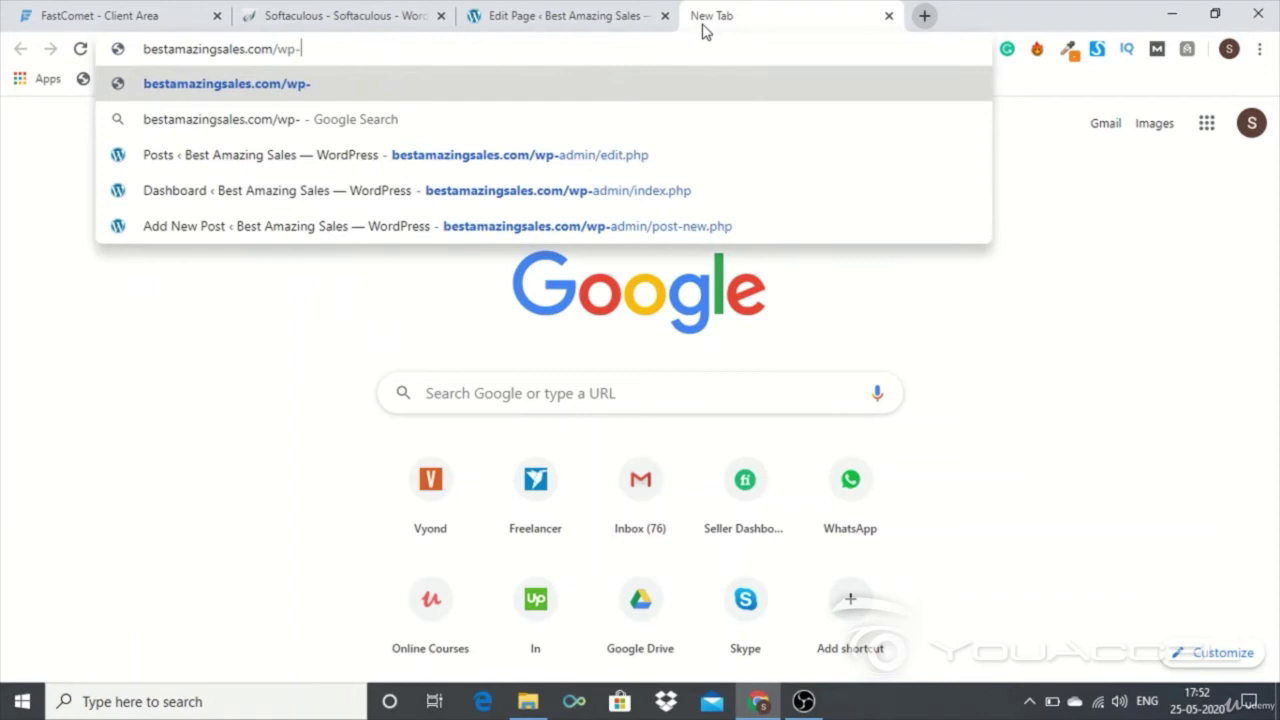
{"action": "key", "text": "BackSpace"}
{"action": "key", "text": "BackSpace"}
{"action": "key", "text": "BackSpace"}
{"action": "key", "text": "BackSpace"}
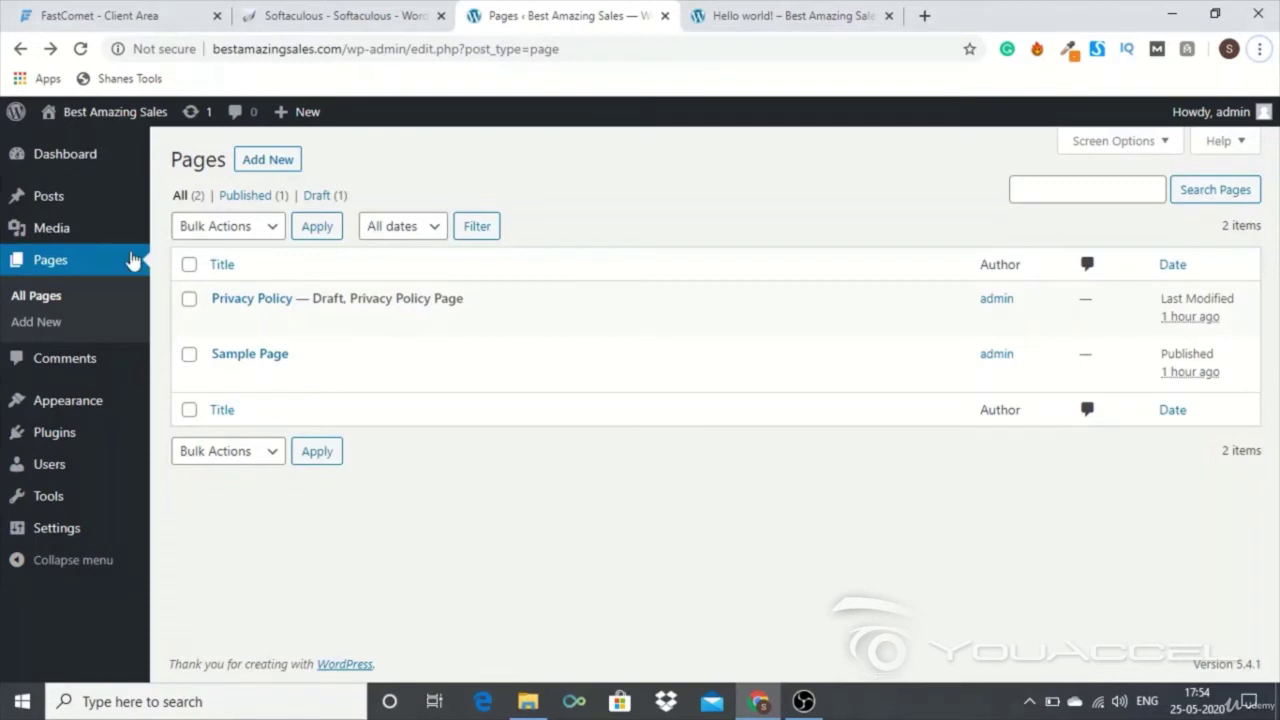
View the Comments screen with the sample comment on Hello world!
{"action": "left_click", "coordinate": [52, 380]}
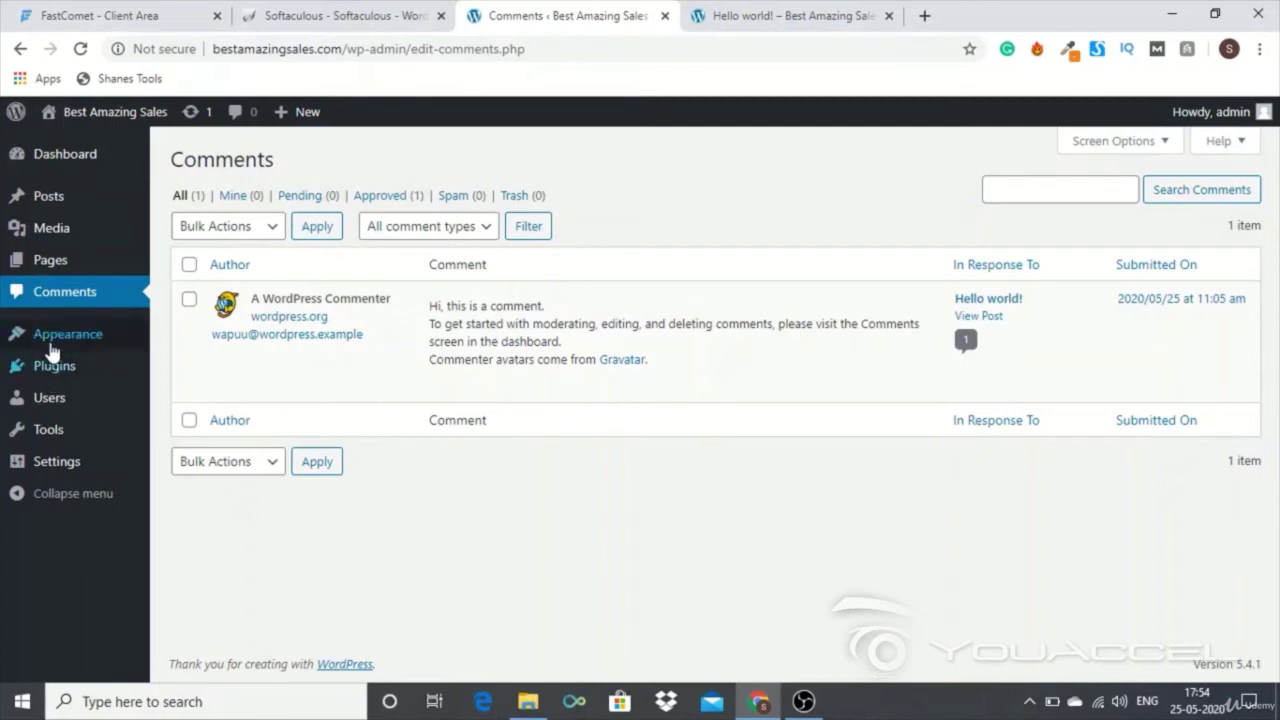
{"action": "mouse_move", "coordinate": [51, 344]}
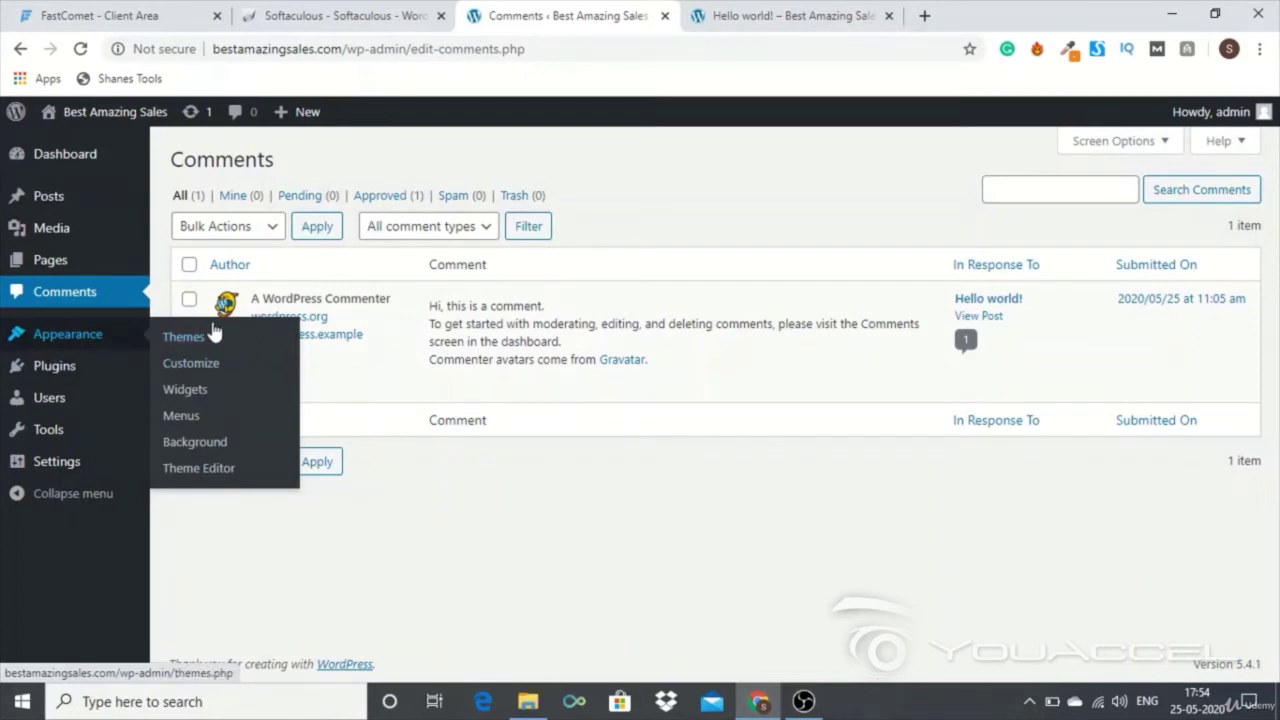
Go from Appearance > Themes into the Customizer for the Twenty Twenty theme.
{"action": "left_click", "coordinate": [205, 339]}
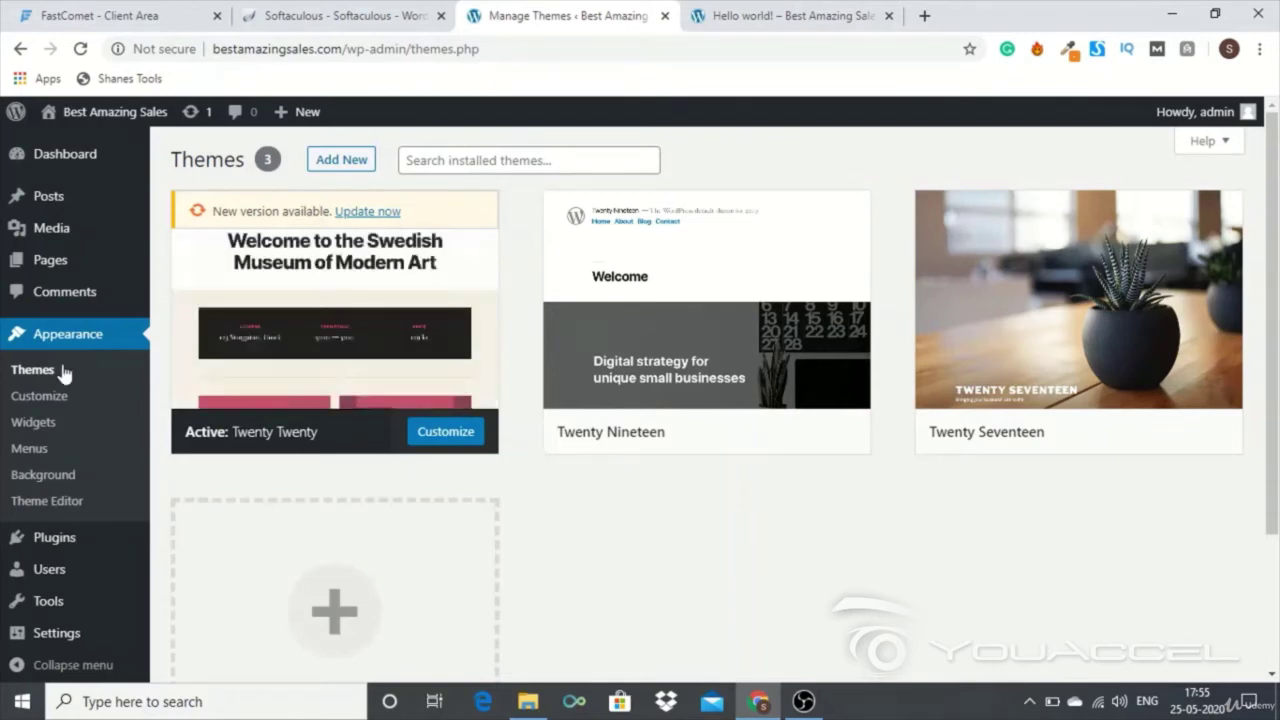
{"action": "left_click", "coordinate": [60, 400]}
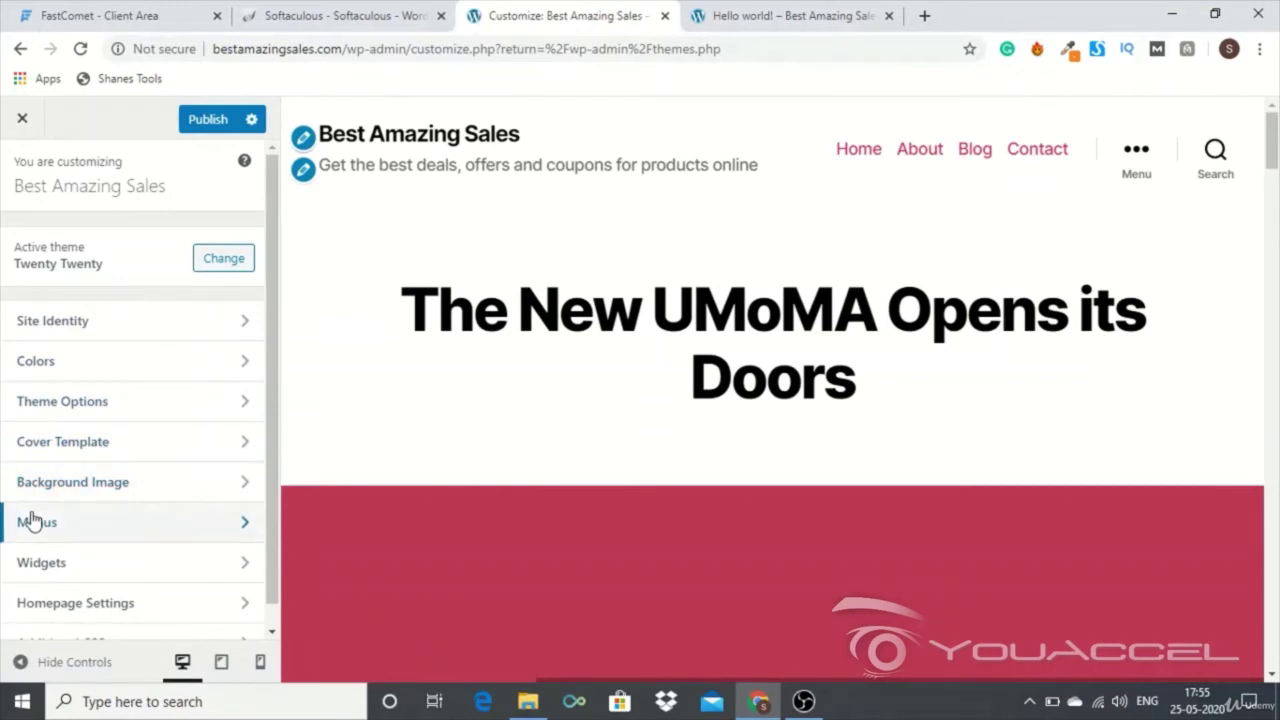
{"action": "scroll", "coordinate": [30, 520], "scroll_direction": "down", "scroll_amount": 1}
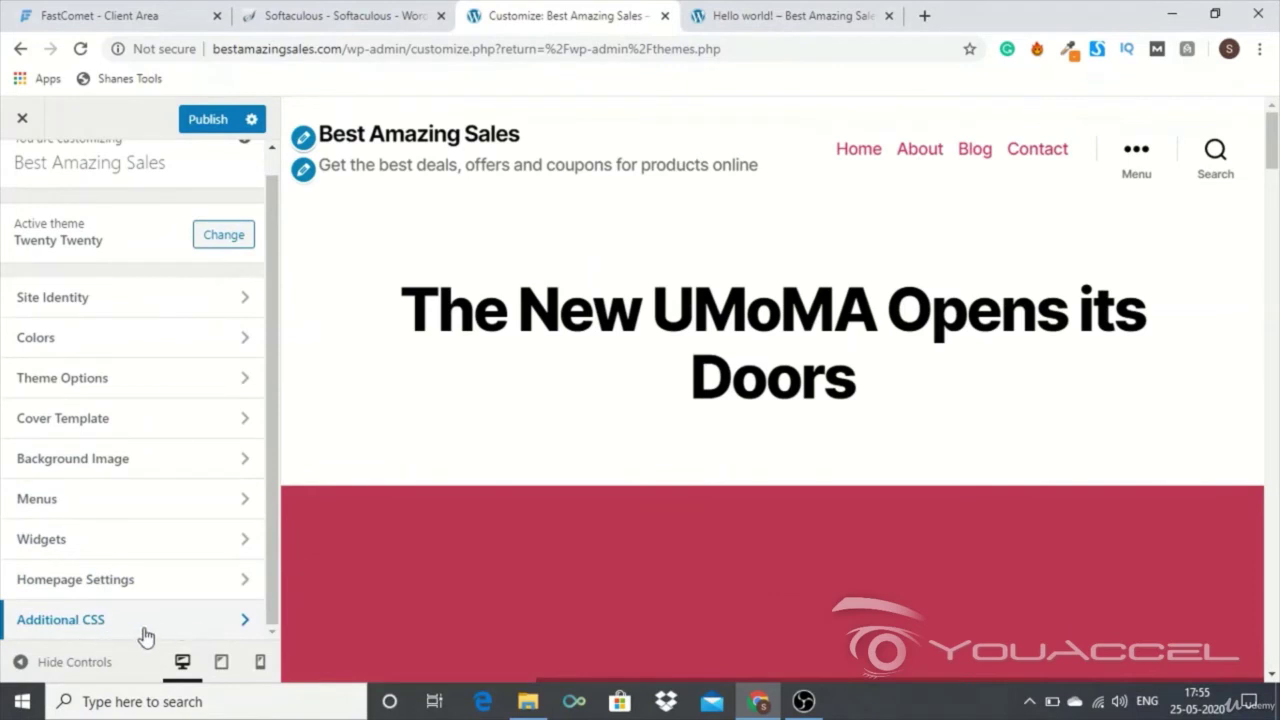
Return to Themes, go to Appearance > Widgets, and drop Categories into Footer #1.
{"action": "left_click", "coordinate": [20, 48]}
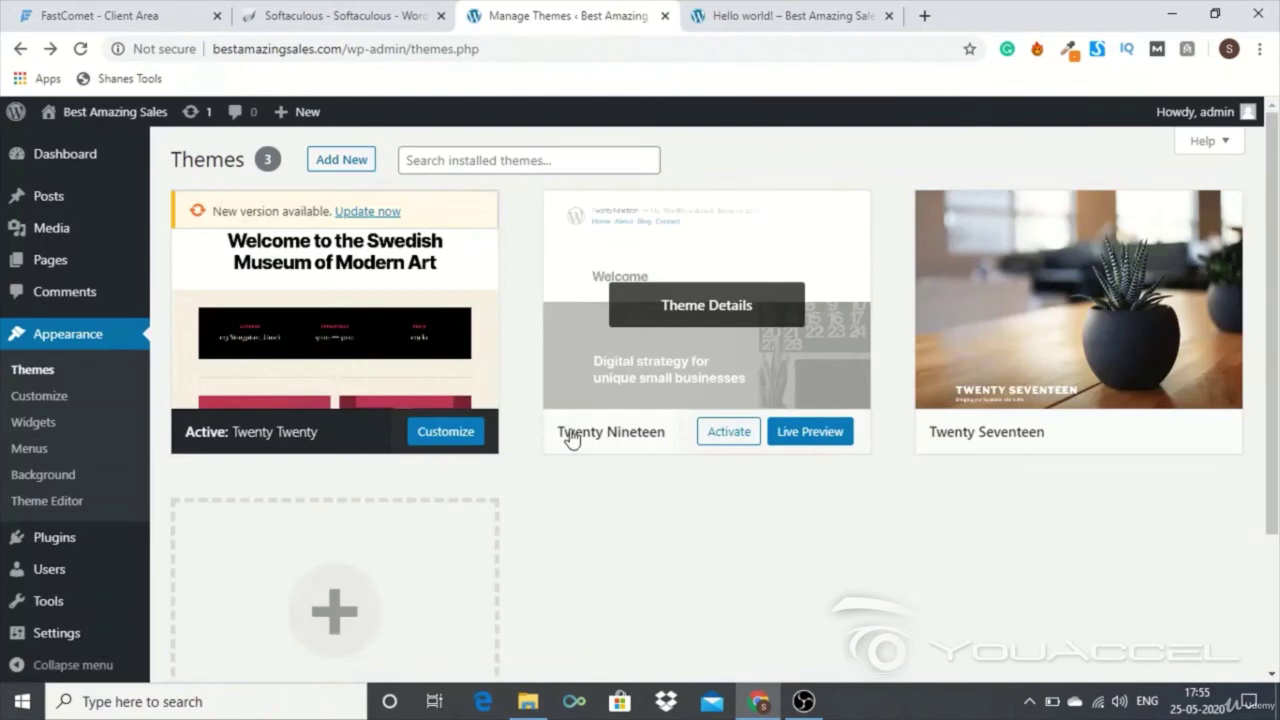
{"action": "left_click", "coordinate": [33, 424]}
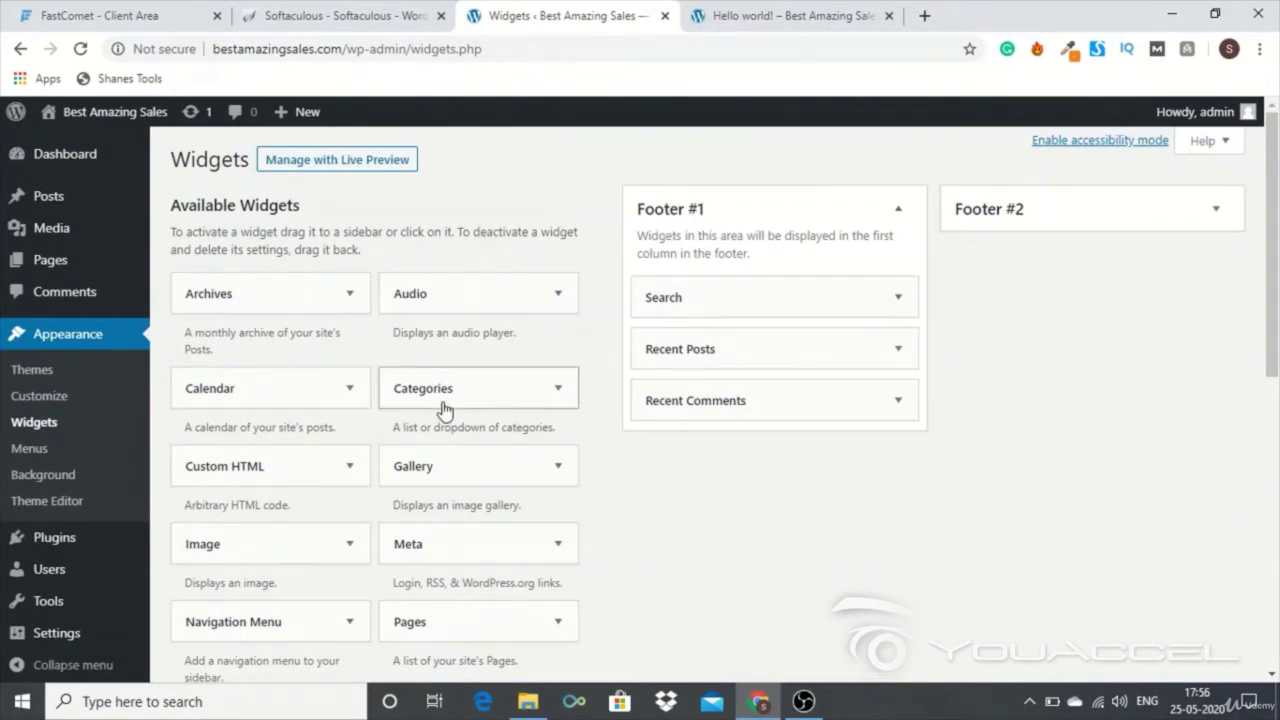
{"action": "left_click_drag", "start_coordinate": [444, 410], "coordinate": [752, 434]}
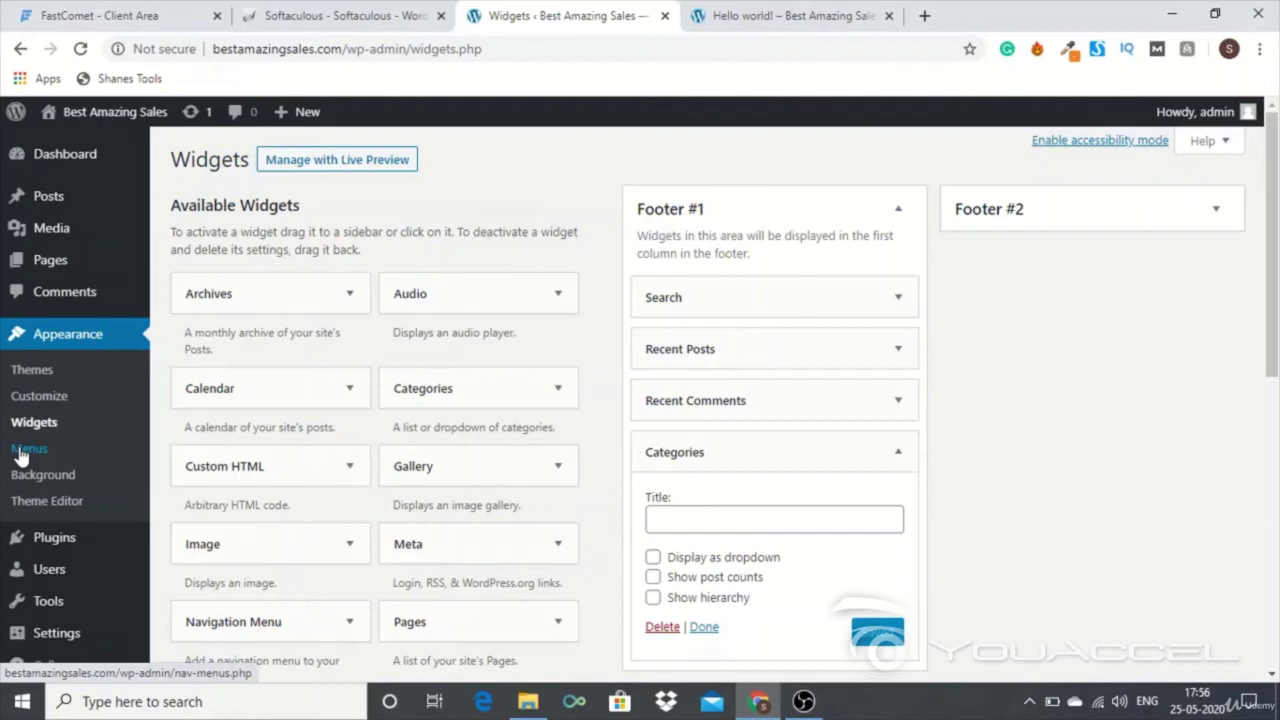
Look over Menus and the Background image picker, then open the Theme Editor on style.css.
{"action": "left_click", "coordinate": [22, 450]}
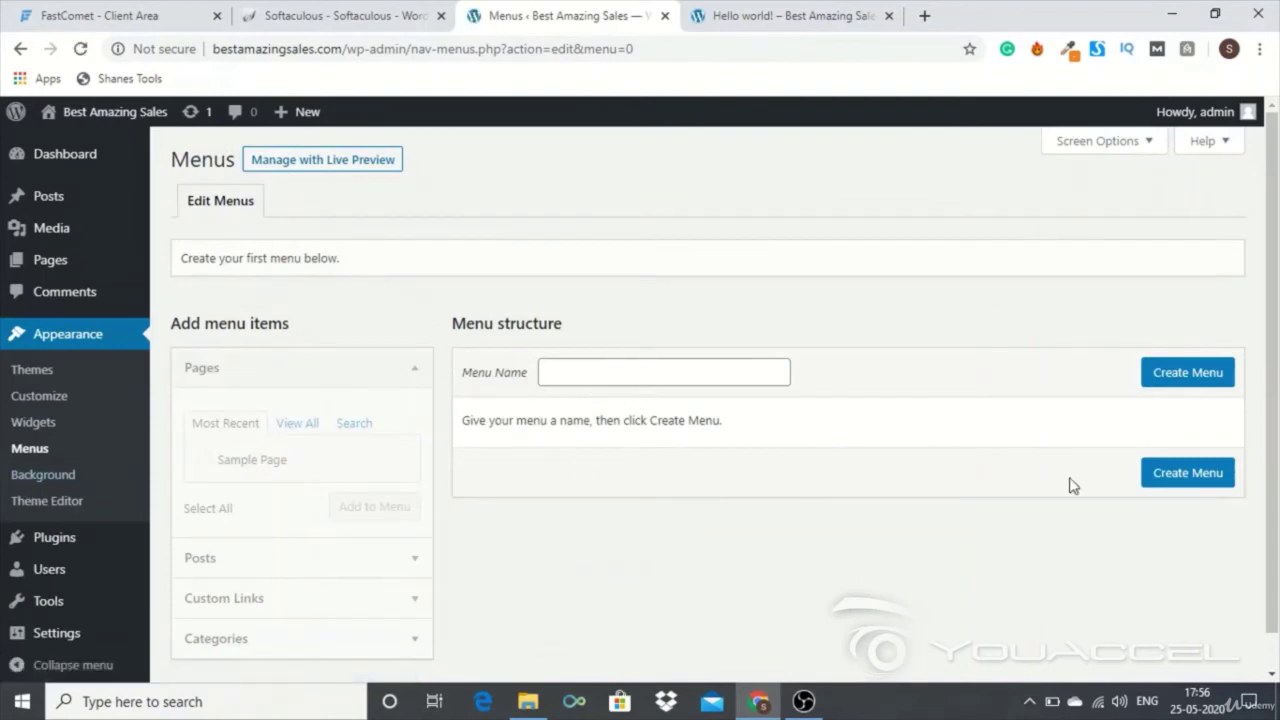
{"action": "left_click", "coordinate": [48, 482]}
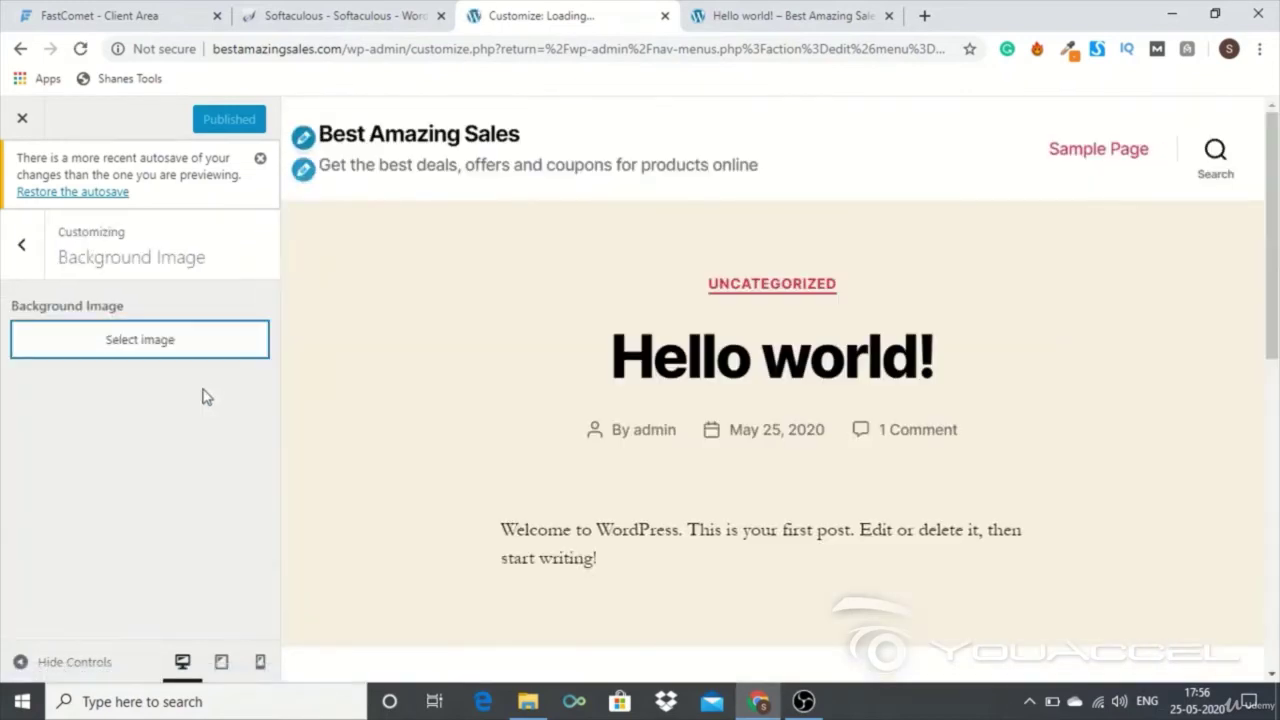
{"action": "left_click", "coordinate": [112, 341]}
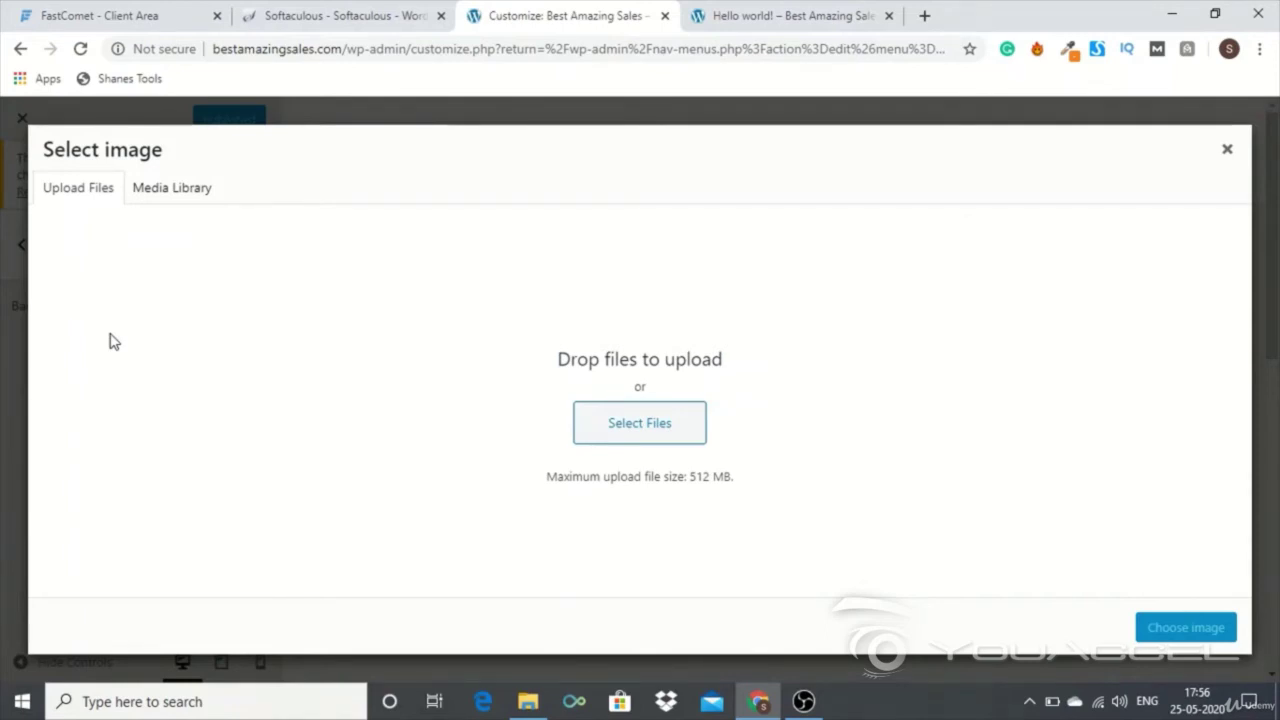
{"action": "left_click", "coordinate": [22, 49]}
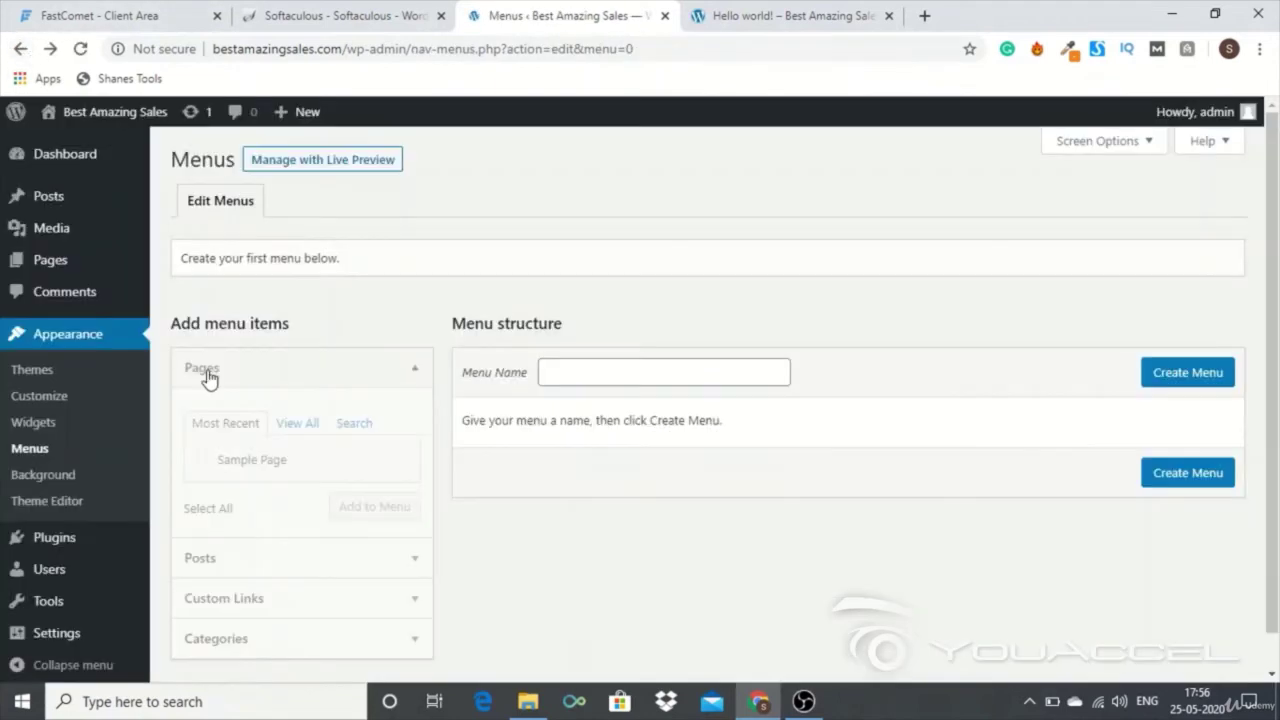
{"action": "left_click", "coordinate": [58, 500]}
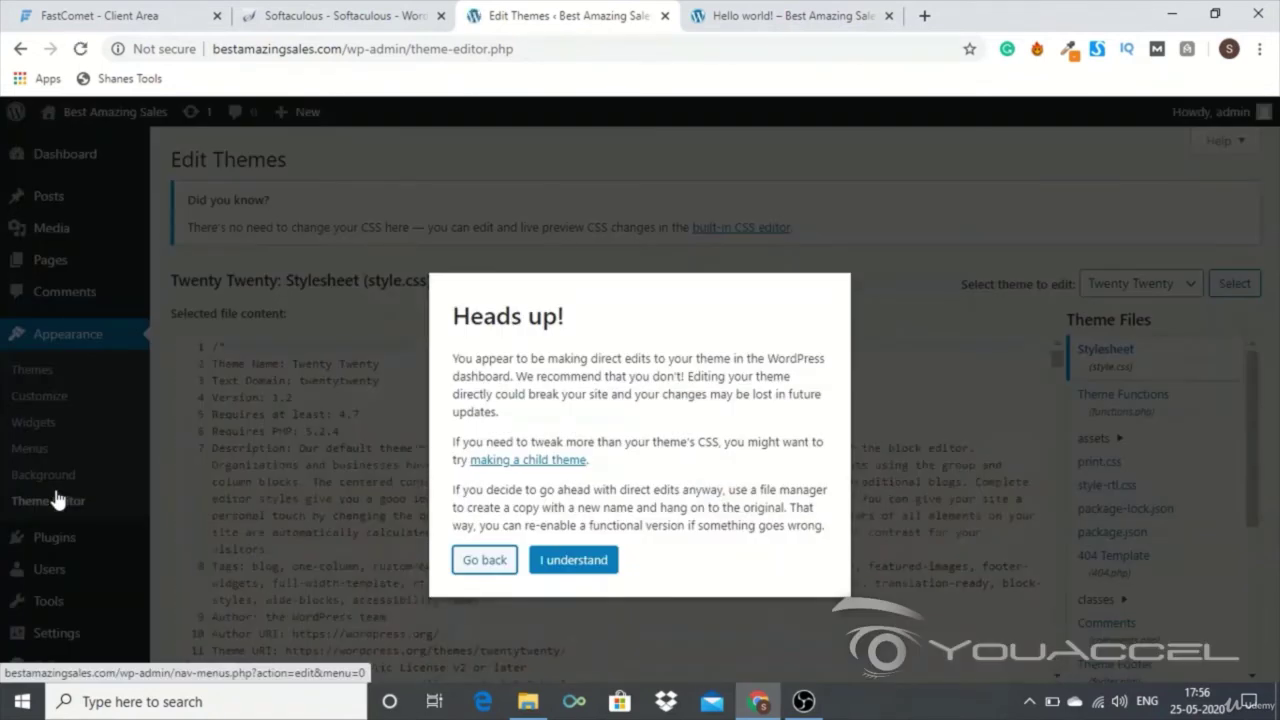
Dismiss the Heads up warning with 'I understand' and look over the Twenty Twenty style.css file list.
{"action": "left_click", "coordinate": [565, 562]}
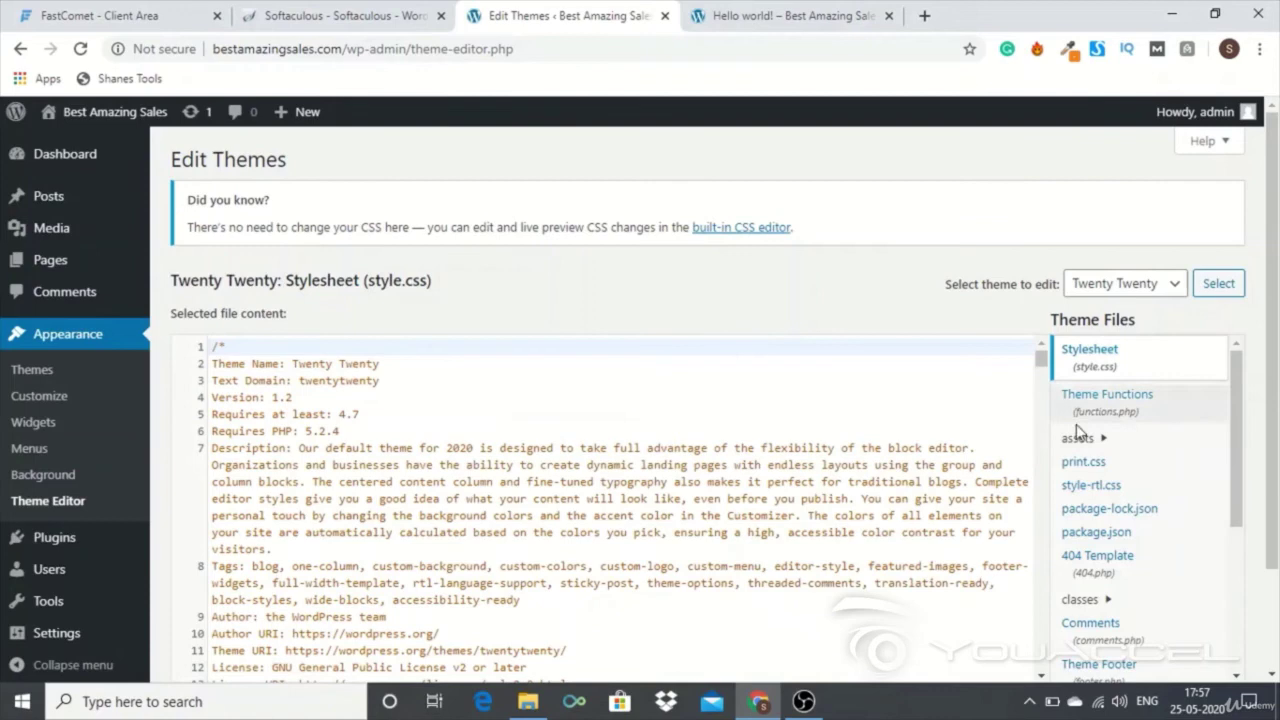
{"action": "scroll", "coordinate": [1118, 457], "scroll_direction": "down", "scroll_amount": 3}
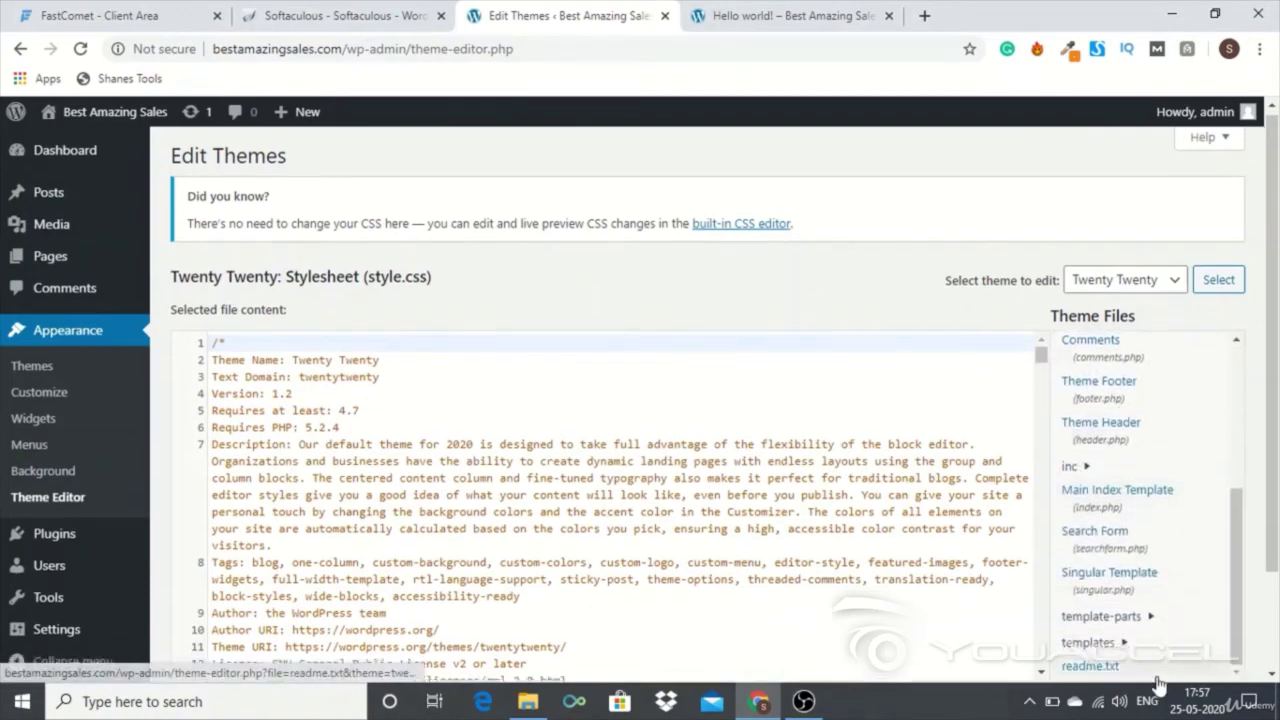
{"action": "scroll", "coordinate": [680, 571], "scroll_direction": "down", "scroll_amount": 2}
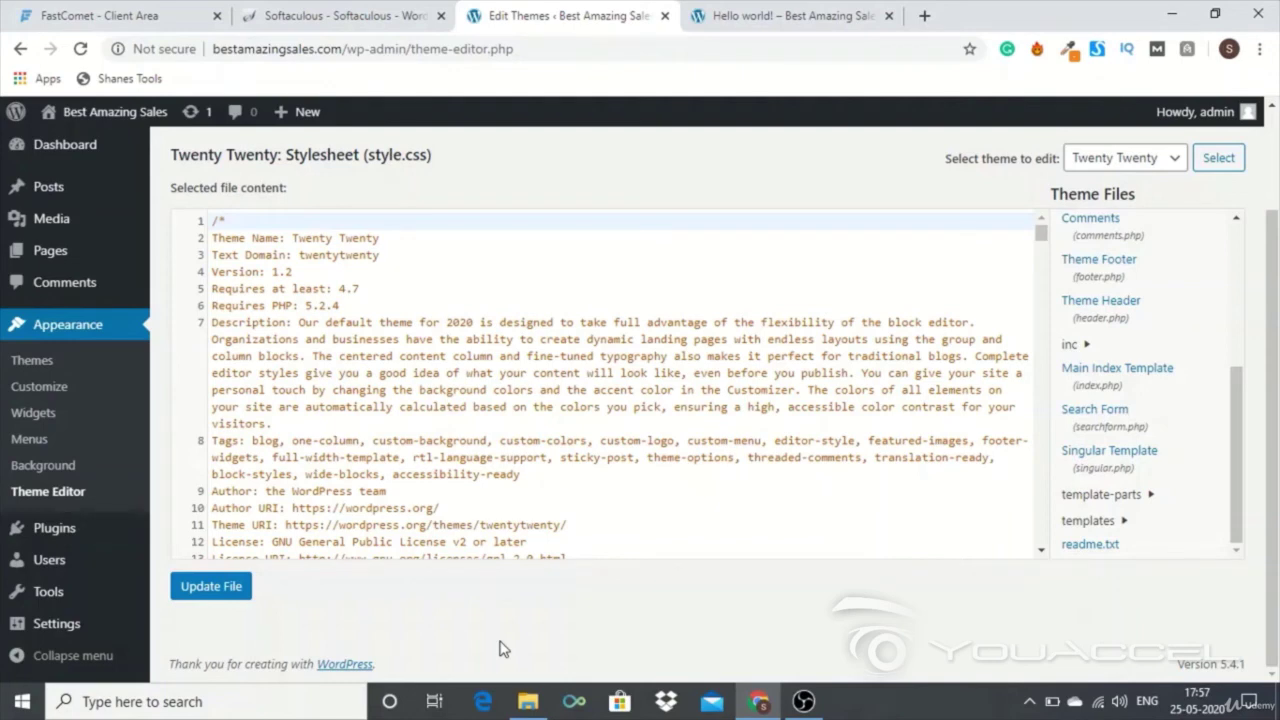
{"action": "mouse_move", "coordinate": [82, 543]}
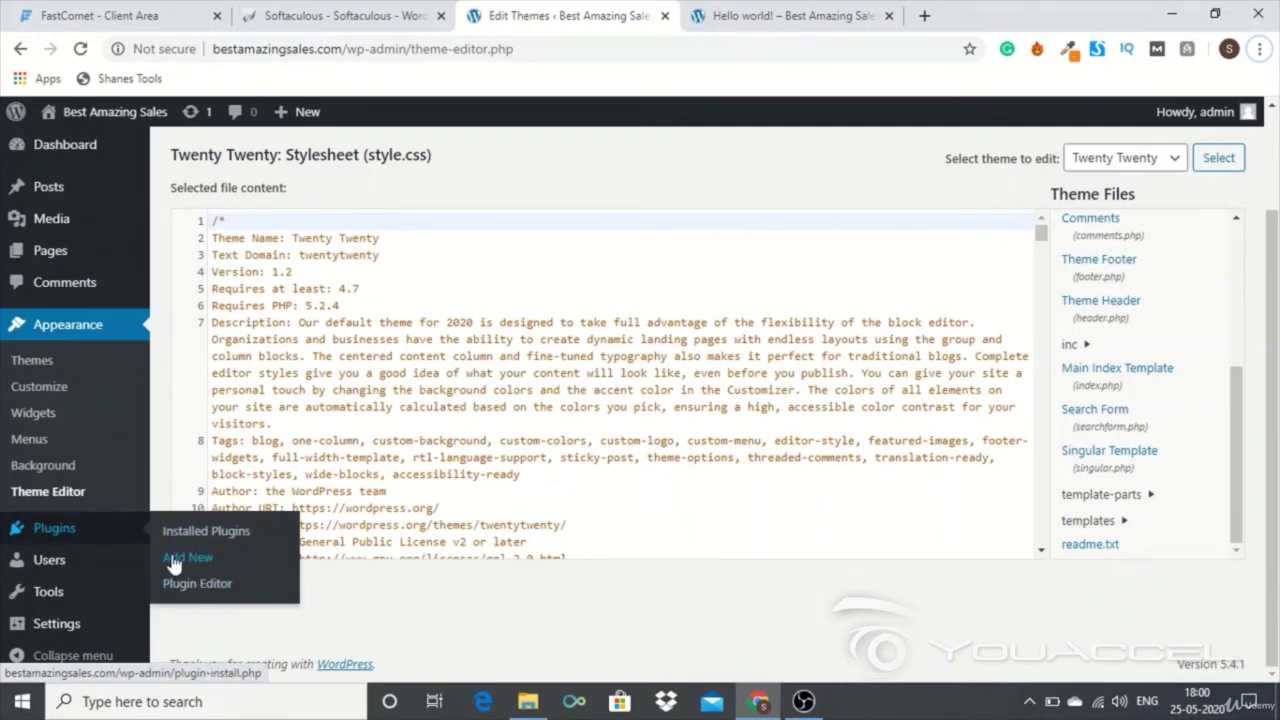
Browse the Add New plugins page before moving on to the Users list.
{"action": "left_click", "coordinate": [192, 566]}
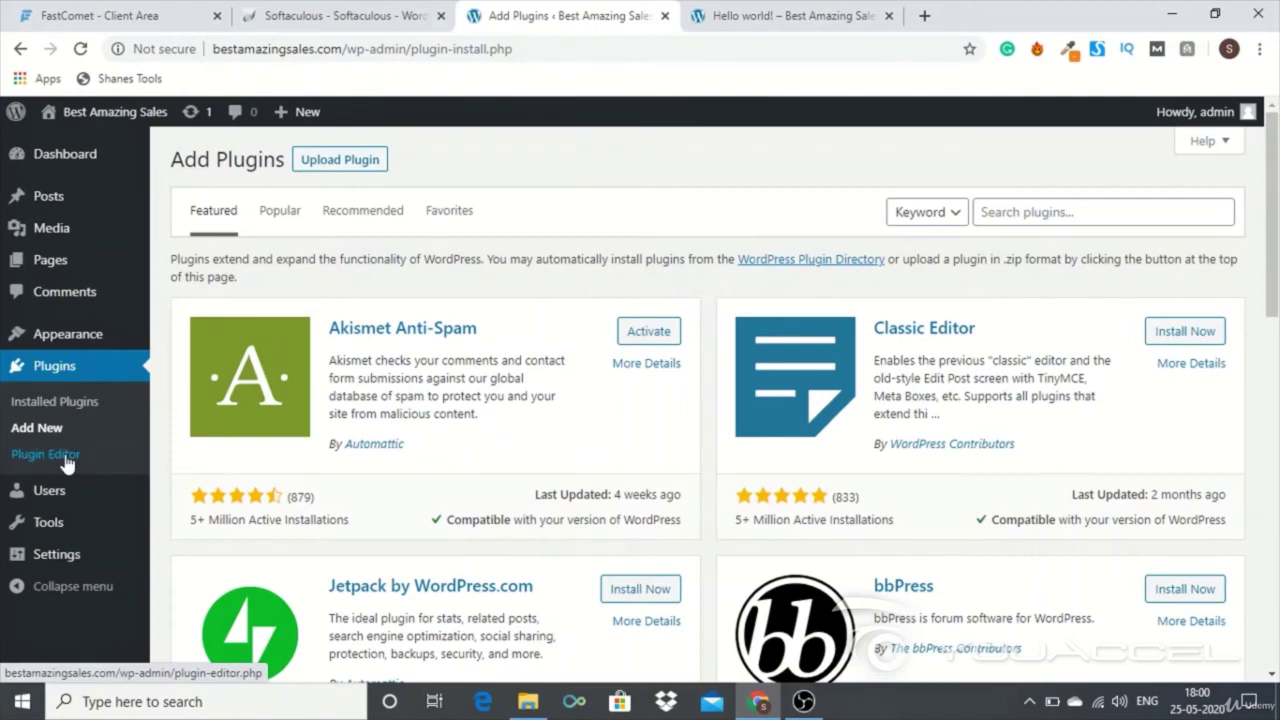
{"action": "mouse_move", "coordinate": [67, 486]}
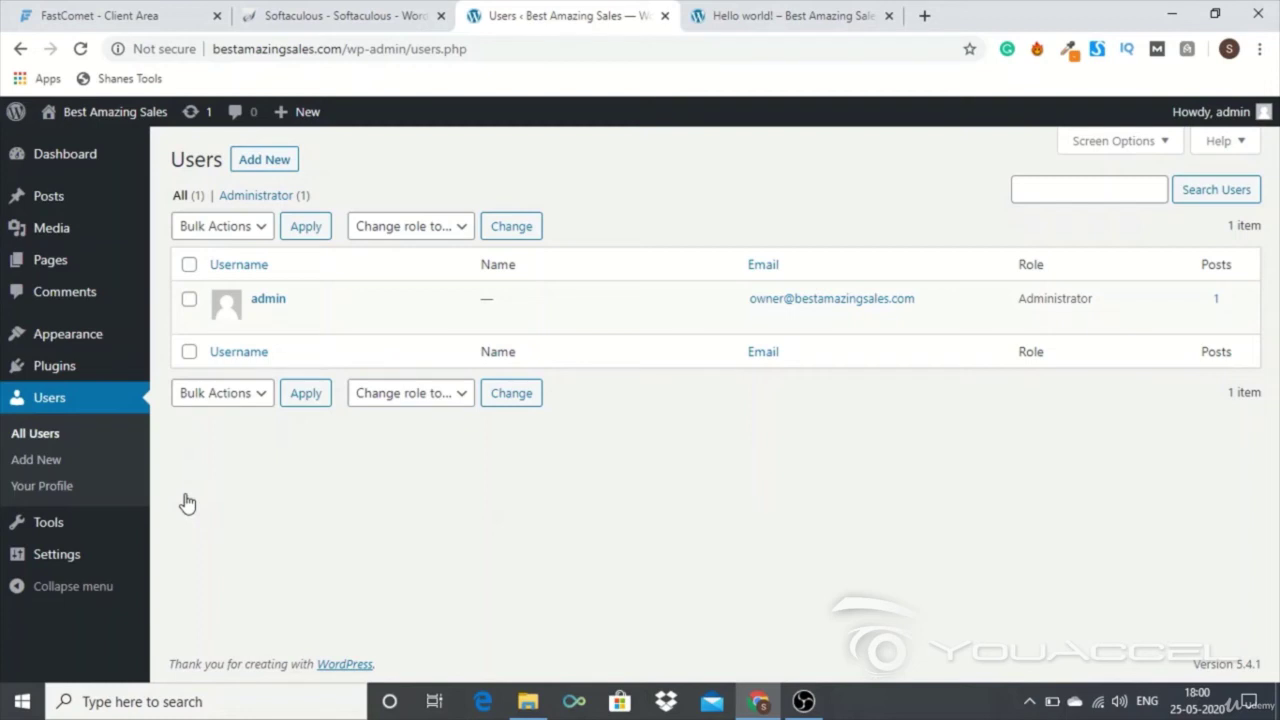
{"action": "mouse_move", "coordinate": [48, 523]}
{"action": "left_click", "coordinate": [56, 556]}
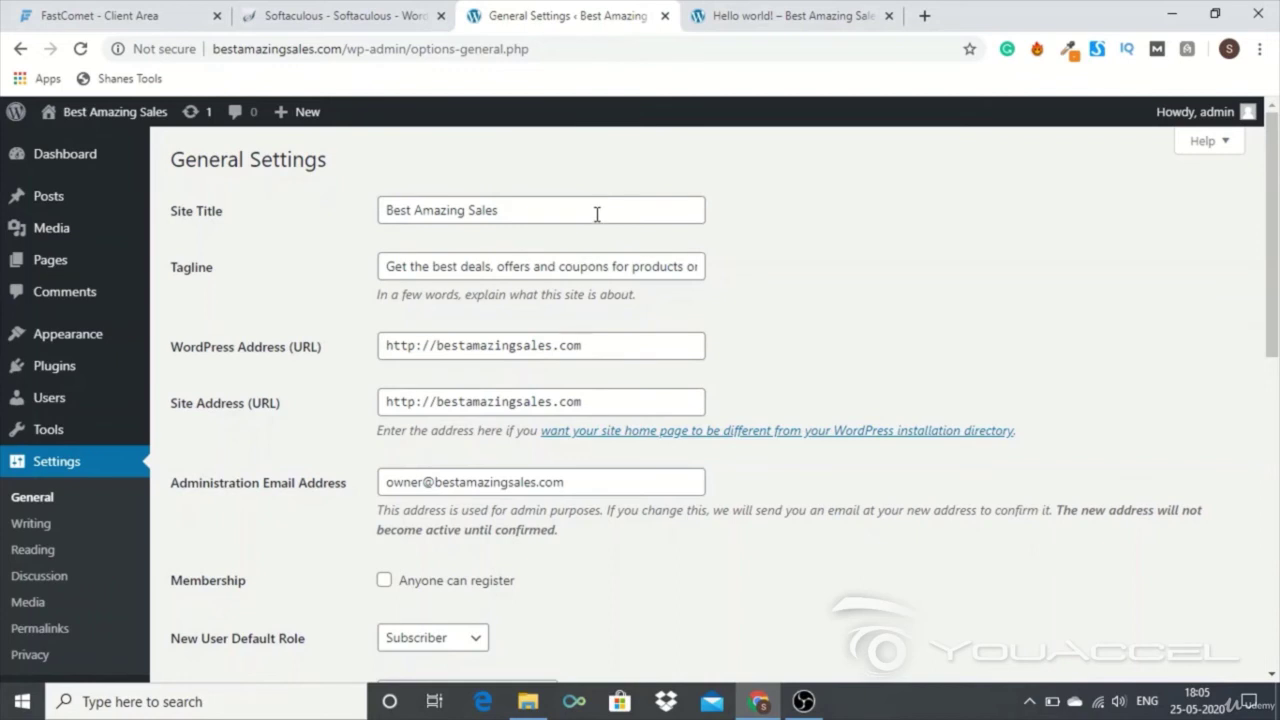
{"action": "scroll", "coordinate": [537, 371], "scroll_direction": "down", "scroll_amount": 2}
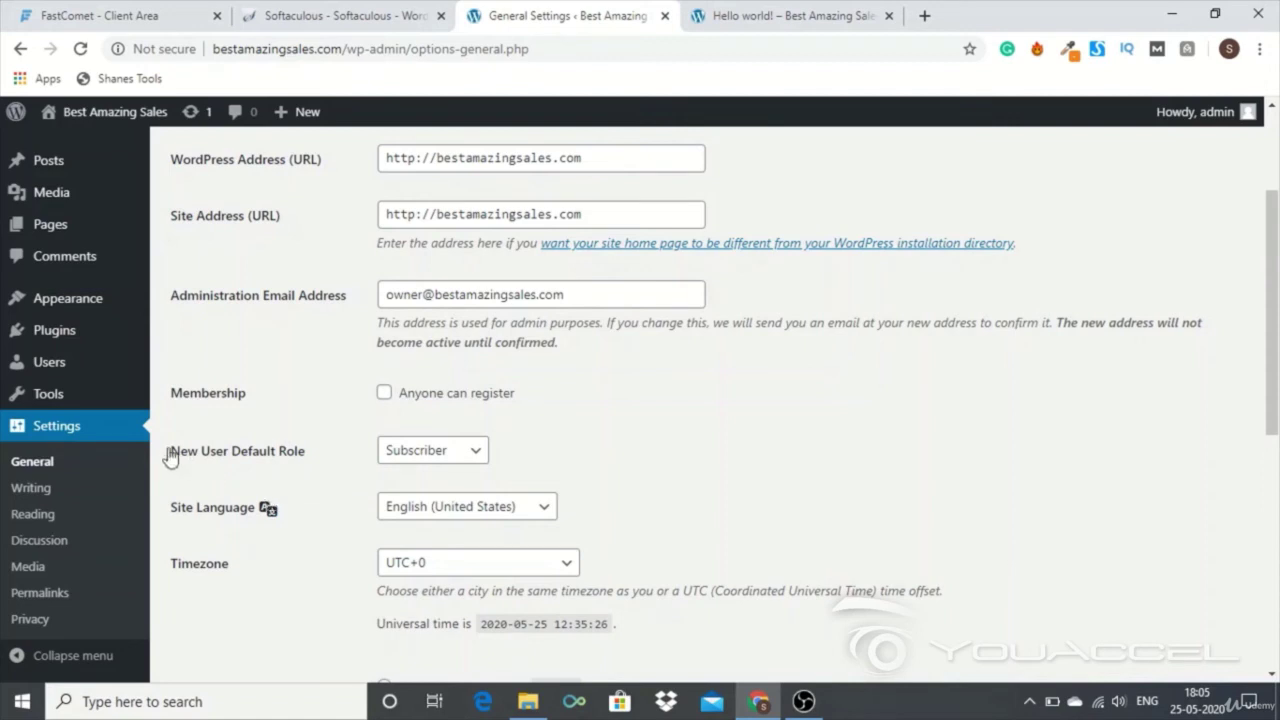
Review the Writing settings page down to its Update Services section.
{"action": "left_click", "coordinate": [24, 490]}
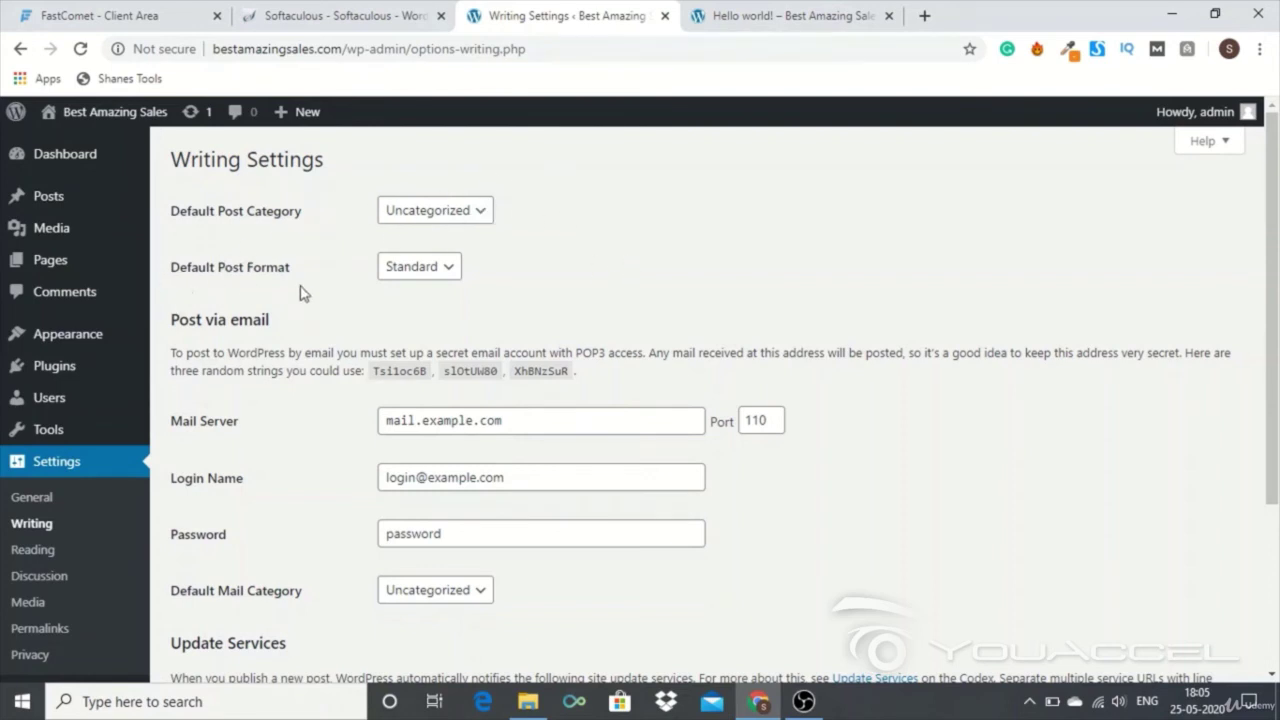
{"action": "scroll", "coordinate": [440, 255], "scroll_direction": "down", "scroll_amount": 1}
{"action": "scroll", "coordinate": [420, 259], "scroll_direction": "down", "scroll_amount": 2}
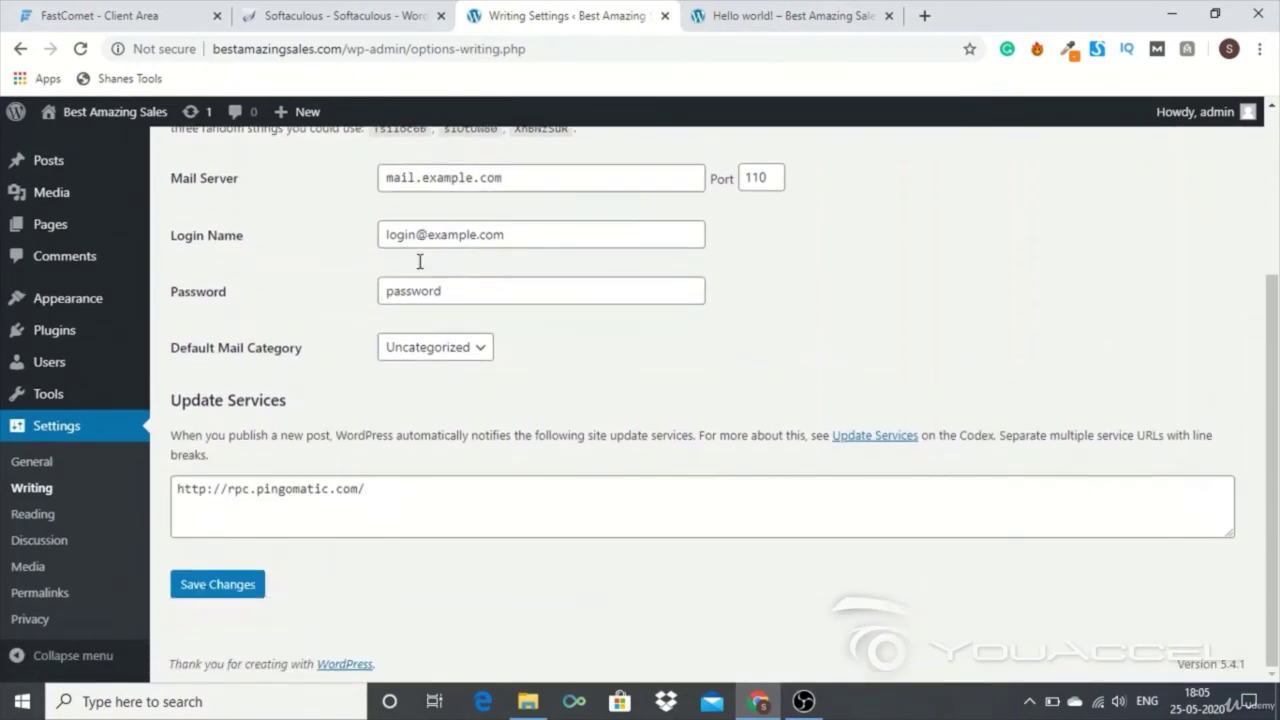
Tick 'Discourage search engines from indexing this site' in Reading settings and save.
{"action": "left_click", "coordinate": [48, 518]}
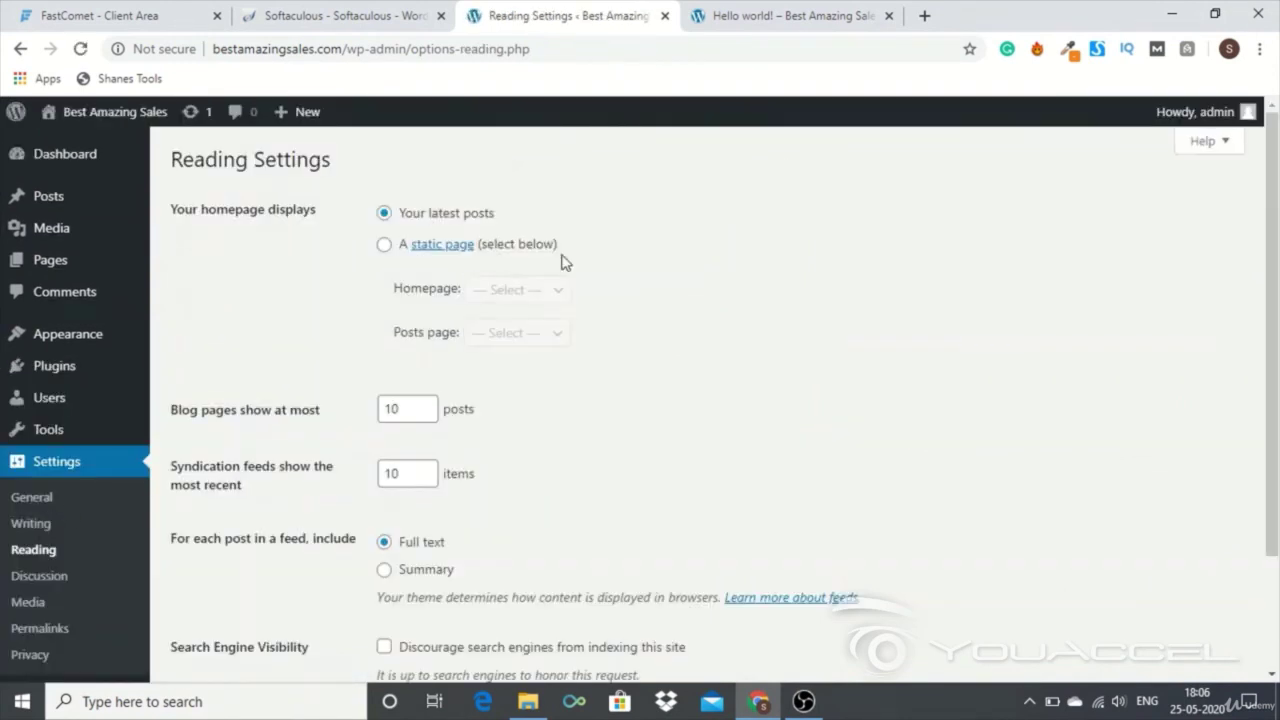
{"action": "scroll", "coordinate": [561, 262], "scroll_direction": "down", "scroll_amount": 2}
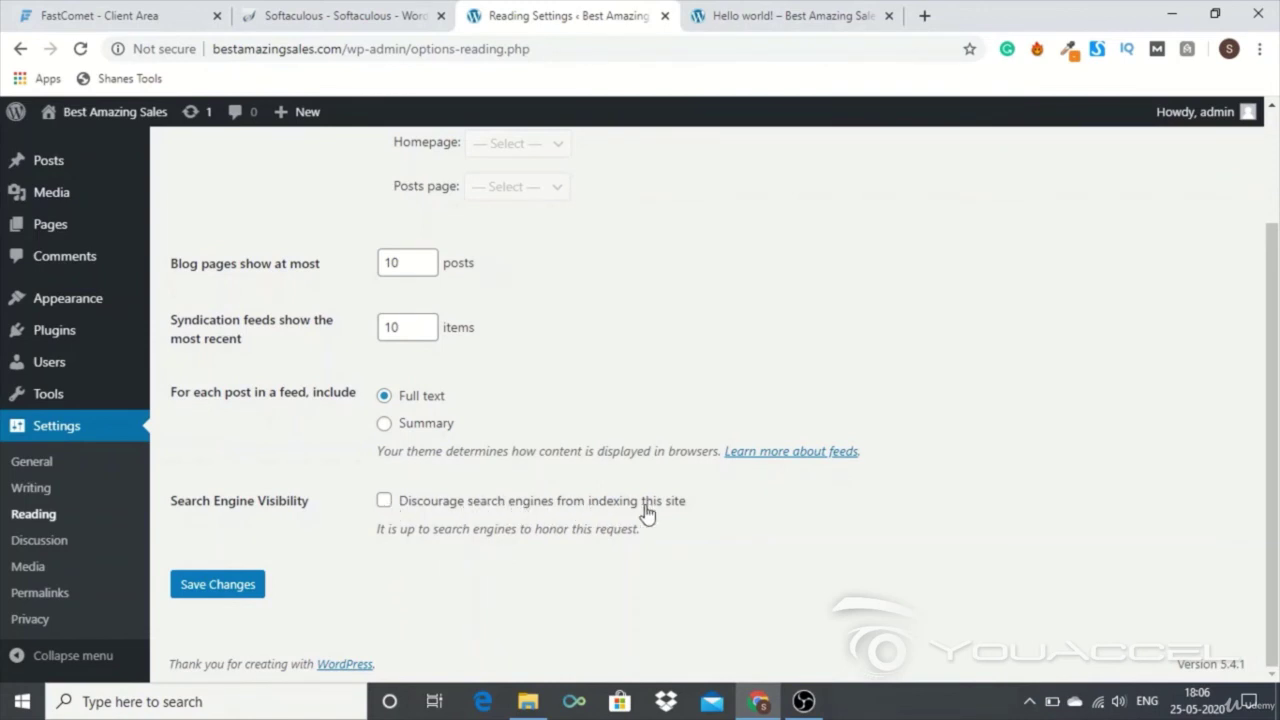
{"action": "left_click", "coordinate": [384, 502]}
{"action": "left_click", "coordinate": [209, 603]}
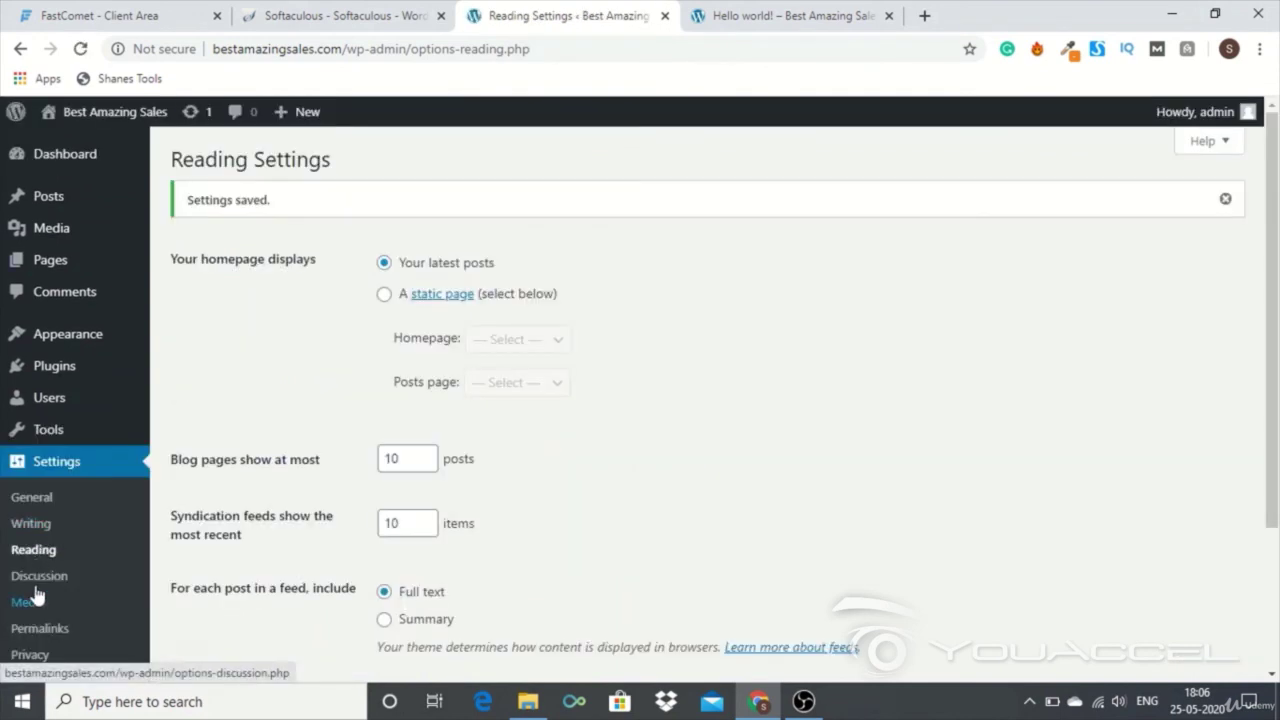
Review Discussion comment and moderation options down to the Mystery Person default avatar.
{"action": "left_click", "coordinate": [40, 575]}
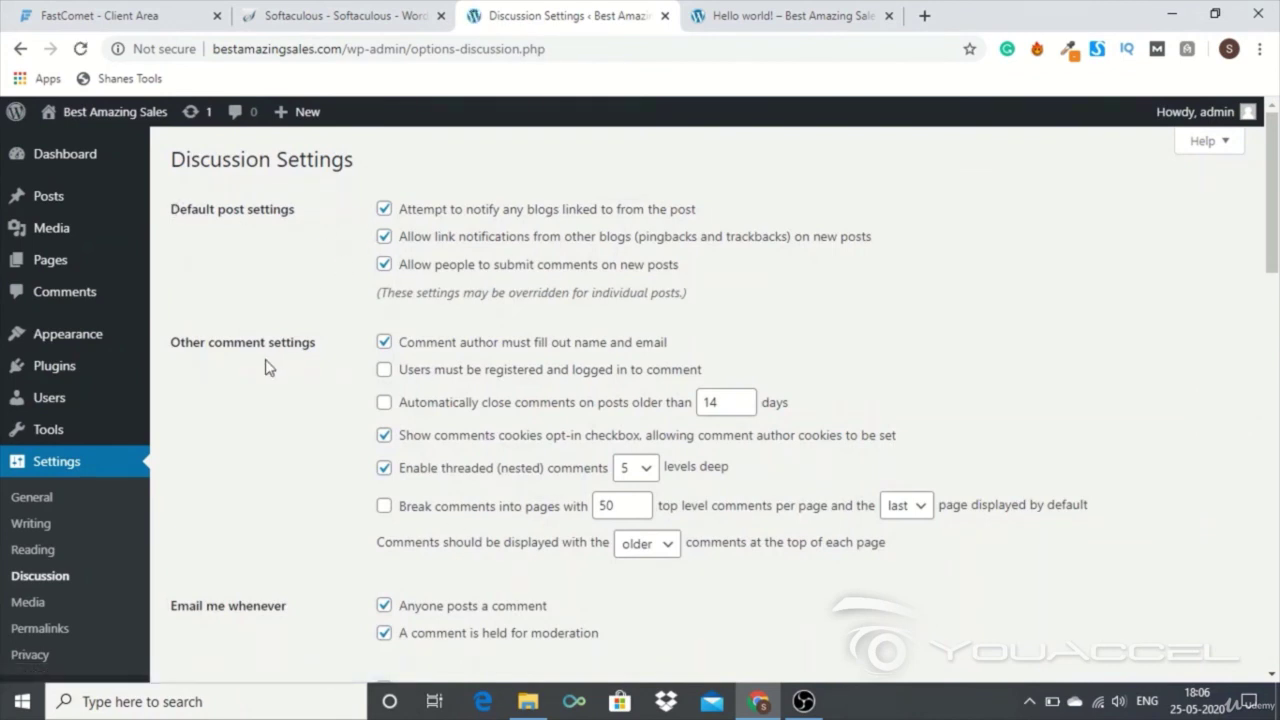
{"action": "scroll", "coordinate": [266, 366], "scroll_direction": "down", "scroll_amount": 1}
{"action": "scroll", "coordinate": [315, 280], "scroll_direction": "down", "scroll_amount": 2}
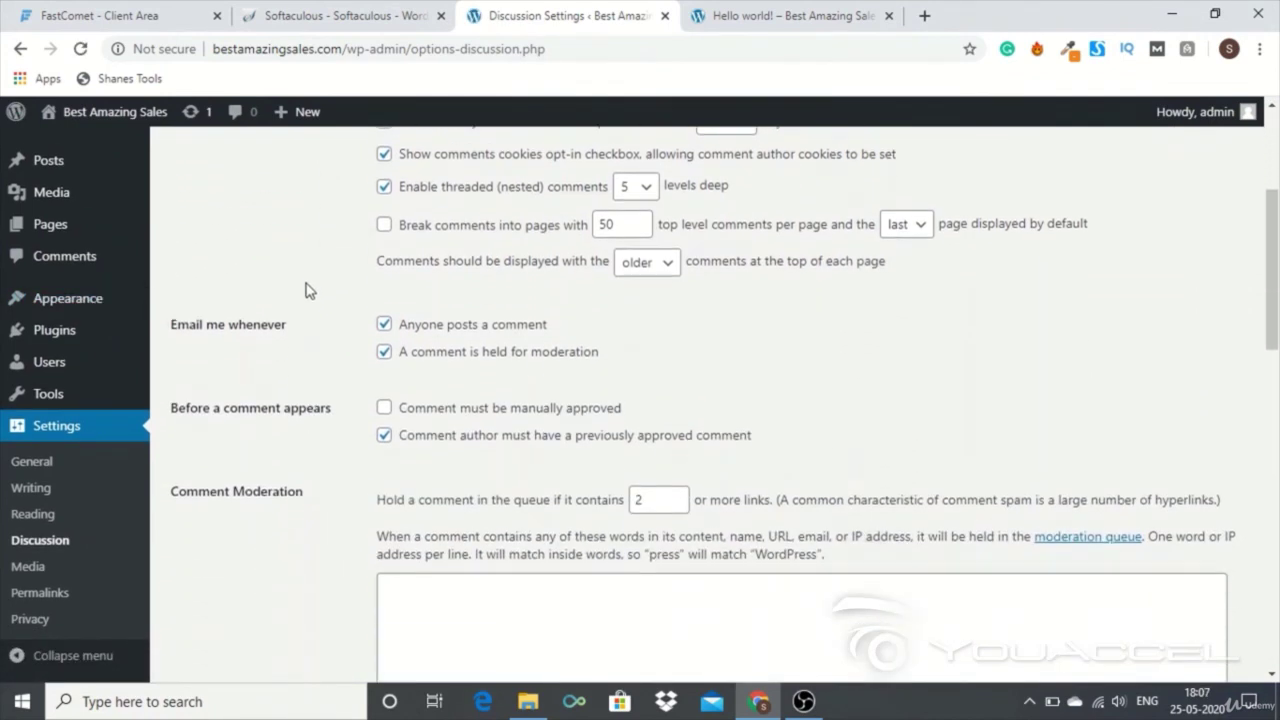
{"action": "scroll", "coordinate": [300, 392], "scroll_direction": "down", "scroll_amount": 1}
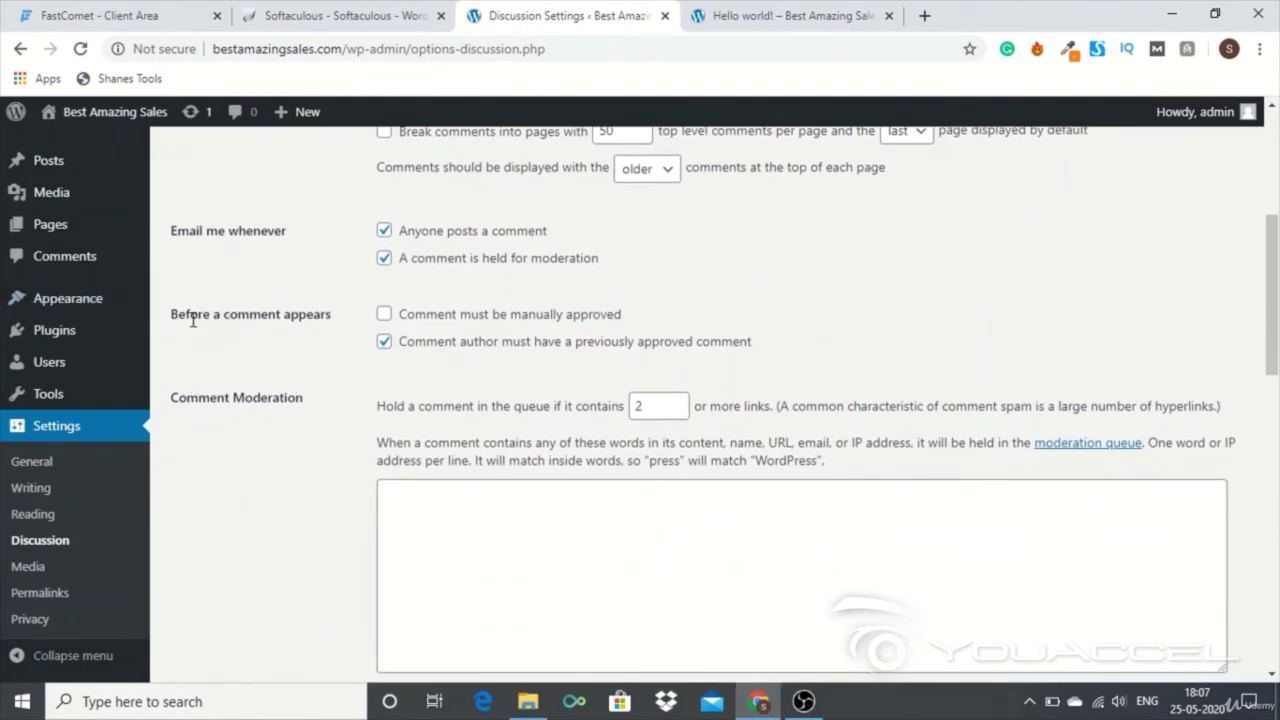
{"action": "scroll", "coordinate": [351, 393], "scroll_direction": "down", "scroll_amount": 1}
{"action": "scroll", "coordinate": [351, 393], "scroll_direction": "down", "scroll_amount": 10}
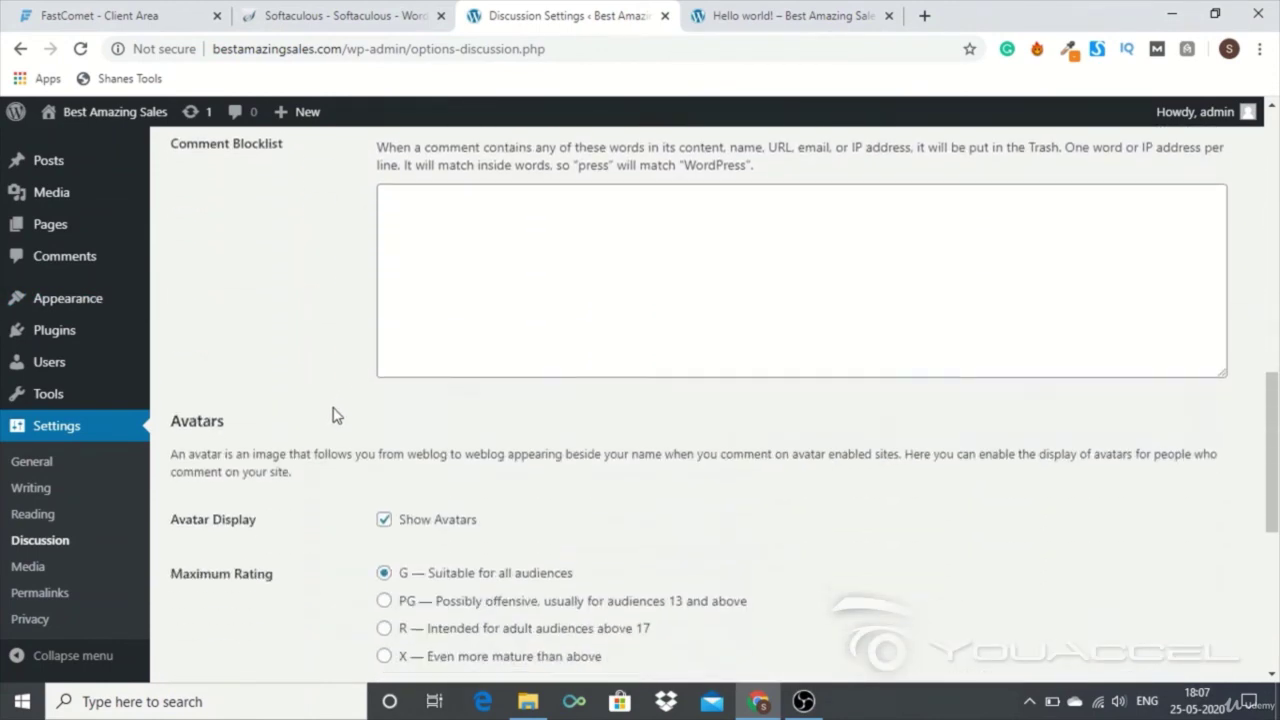
{"action": "scroll", "coordinate": [336, 416], "scroll_direction": "down", "scroll_amount": 1}
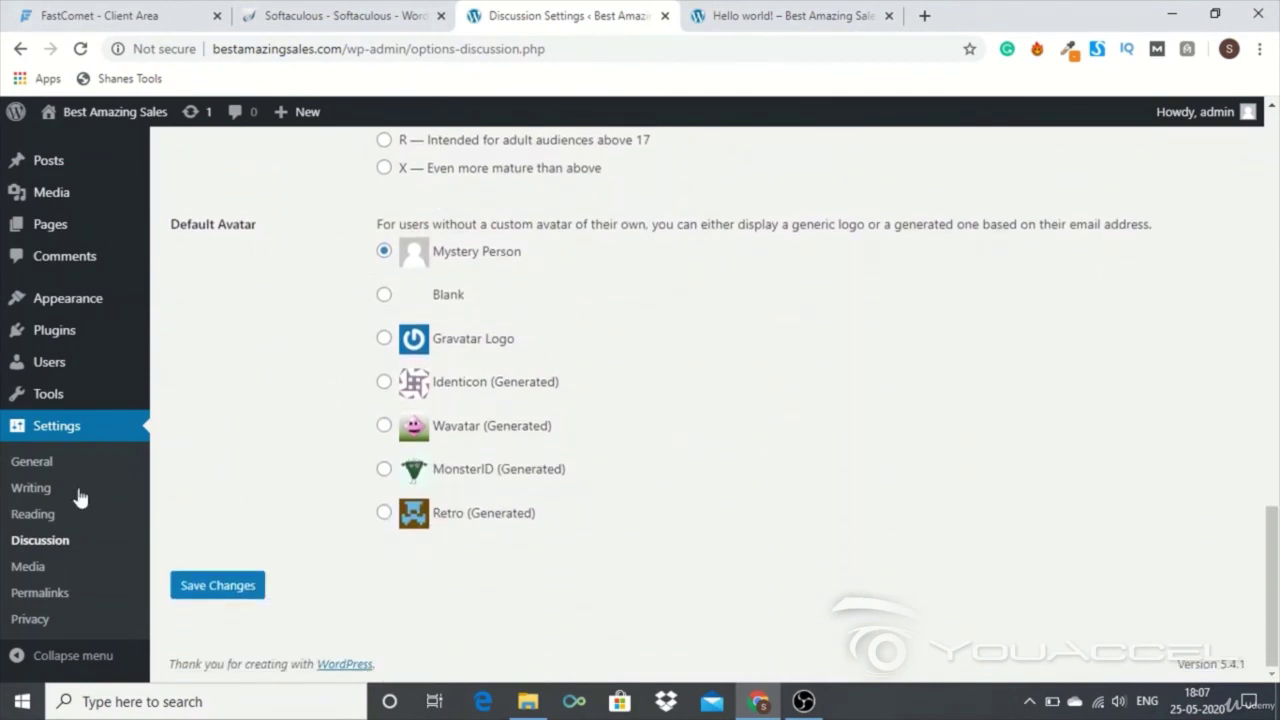
Review Media image sizes: thumbnail 150×150, medium 300×300, large 1024×1024.
{"action": "left_click", "coordinate": [30, 567]}
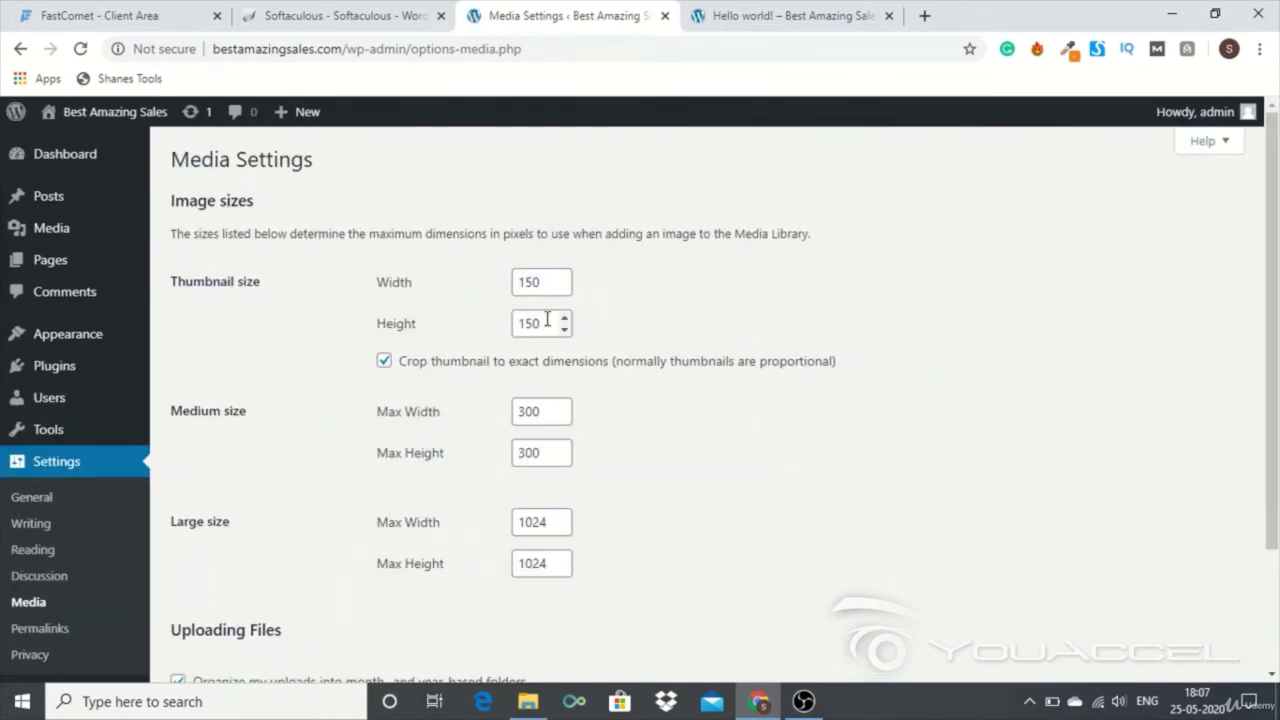
{"action": "scroll", "coordinate": [340, 295], "scroll_direction": "down", "scroll_amount": 3}
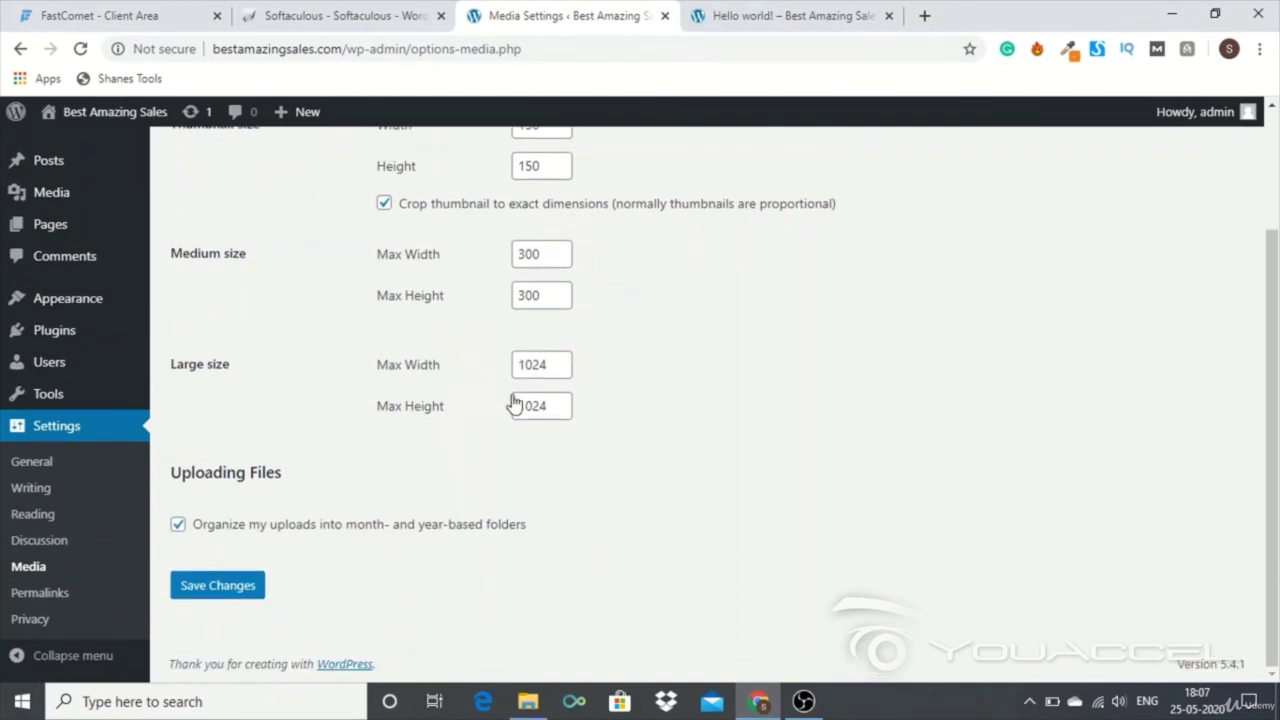
Select the Post name permalink structure (/%postname%/), highlighting sample-post in its example URL.
{"action": "left_click", "coordinate": [24, 597]}
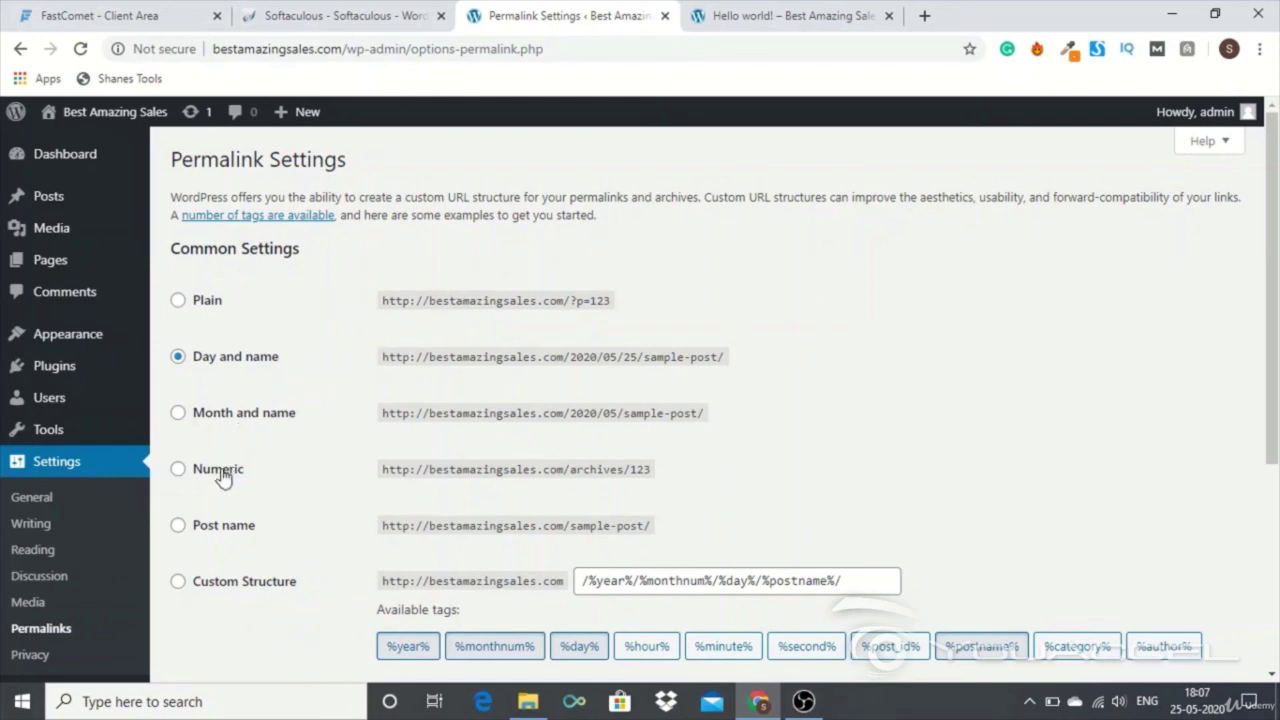
{"action": "left_click", "coordinate": [180, 531]}
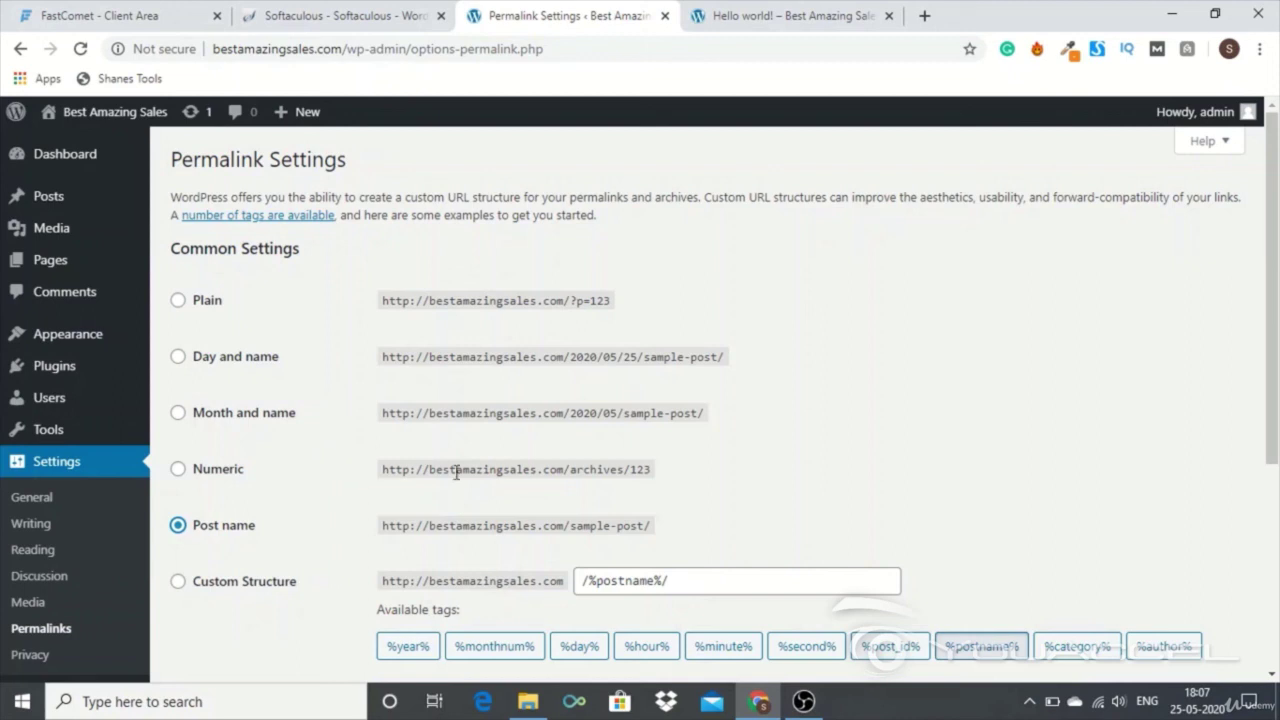
{"action": "left_click", "coordinate": [571, 531]}
{"action": "left_click_drag", "start_coordinate": [571, 531], "coordinate": [648, 525]}
{"action": "left_click", "coordinate": [648, 525]}
{"action": "scroll", "coordinate": [245, 450], "scroll_direction": "down", "scroll_amount": 2}
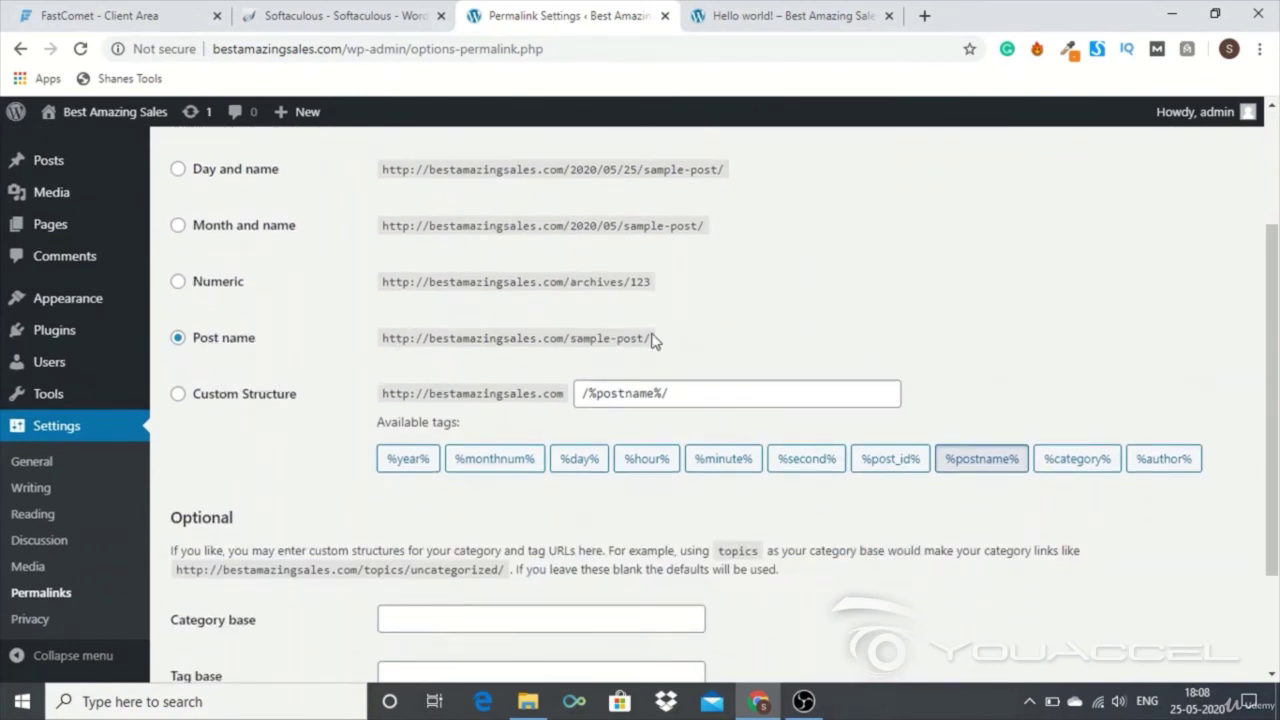
{"action": "scroll", "coordinate": [640, 340], "scroll_direction": "down", "scroll_amount": 2}
Save the Post name permalinks and highlight the domain and sample-post/ in the example URL.
{"action": "left_click", "coordinate": [188, 591]}
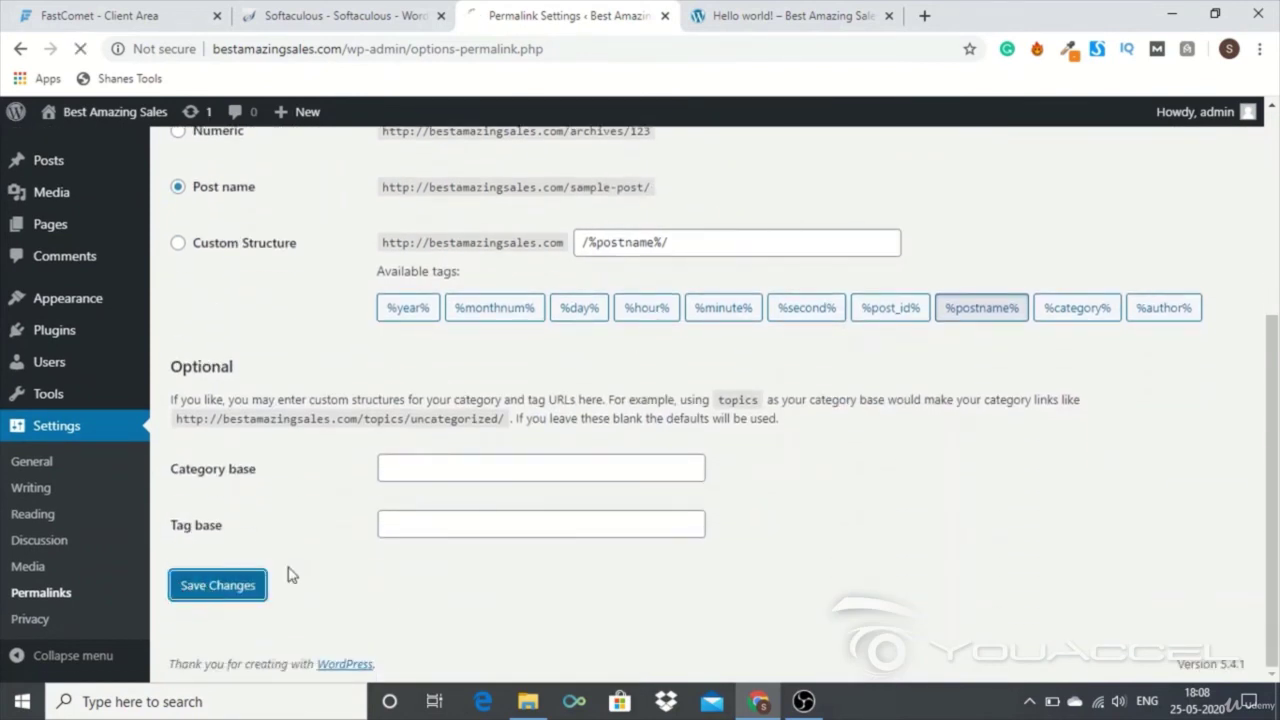
{"action": "scroll", "coordinate": [425, 517], "scroll_direction": "up", "scroll_amount": 1}
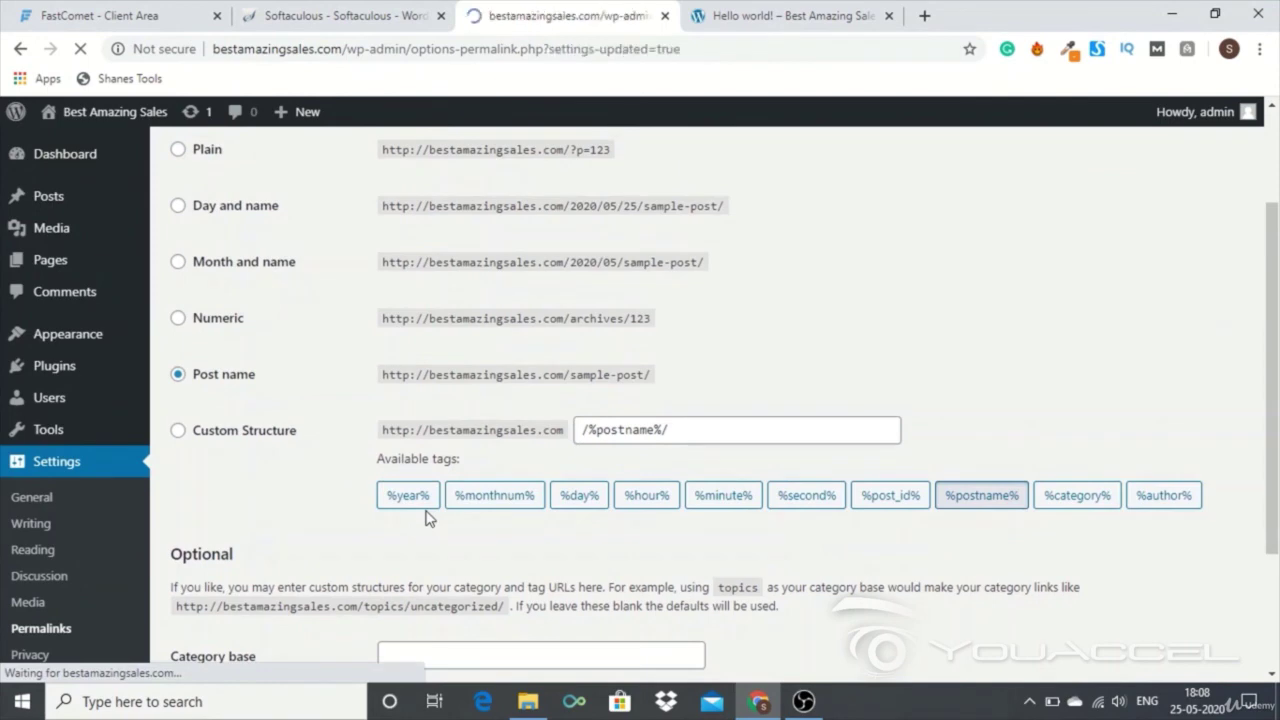
{"action": "scroll", "coordinate": [595, 497], "scroll_direction": "down", "scroll_amount": 1}
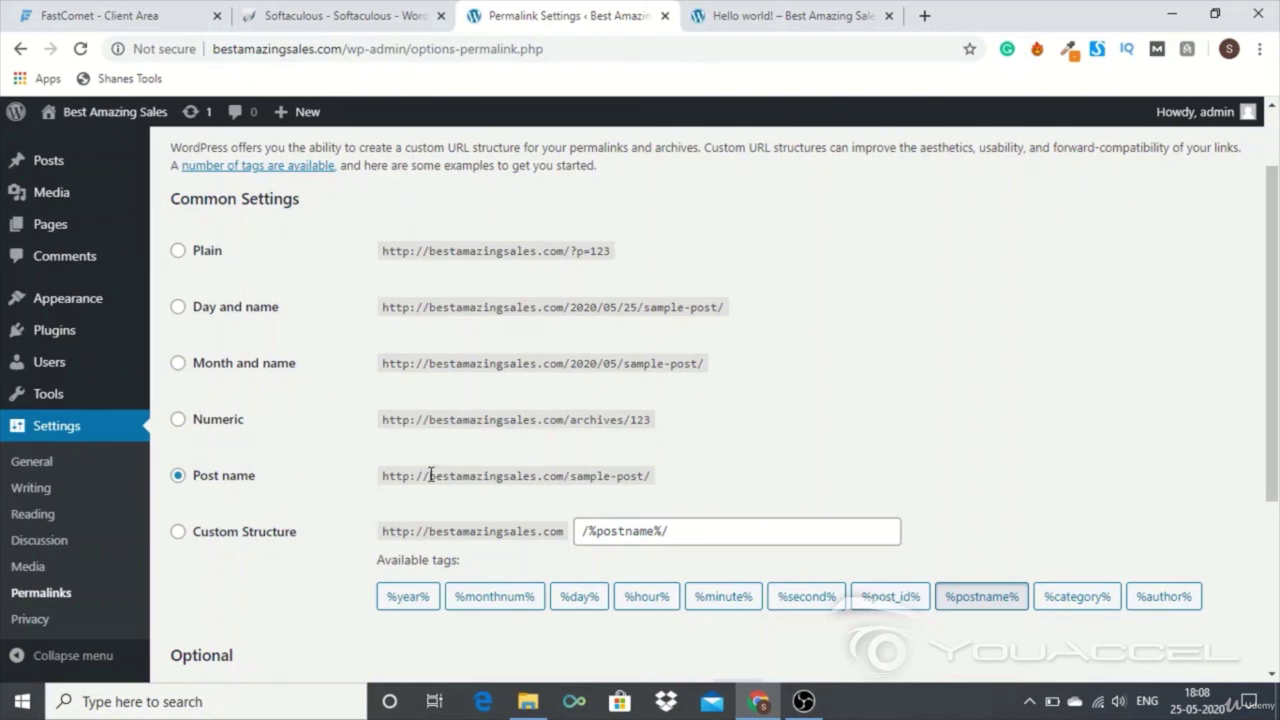
{"action": "left_click_drag", "start_coordinate": [430, 476], "coordinate": [564, 476]}
{"action": "left_click", "coordinate": [567, 476]}
{"action": "left_click_drag", "start_coordinate": [569, 477], "coordinate": [652, 476]}
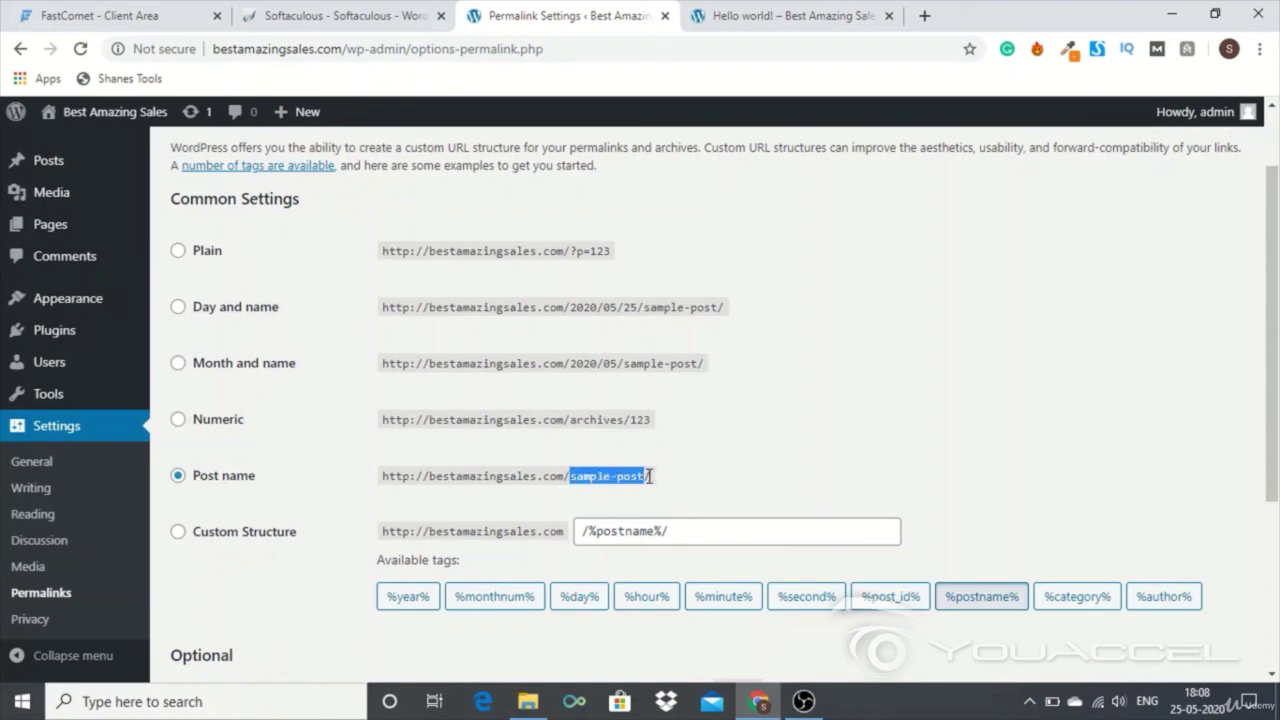
{"action": "left_click", "coordinate": [812, 468]}
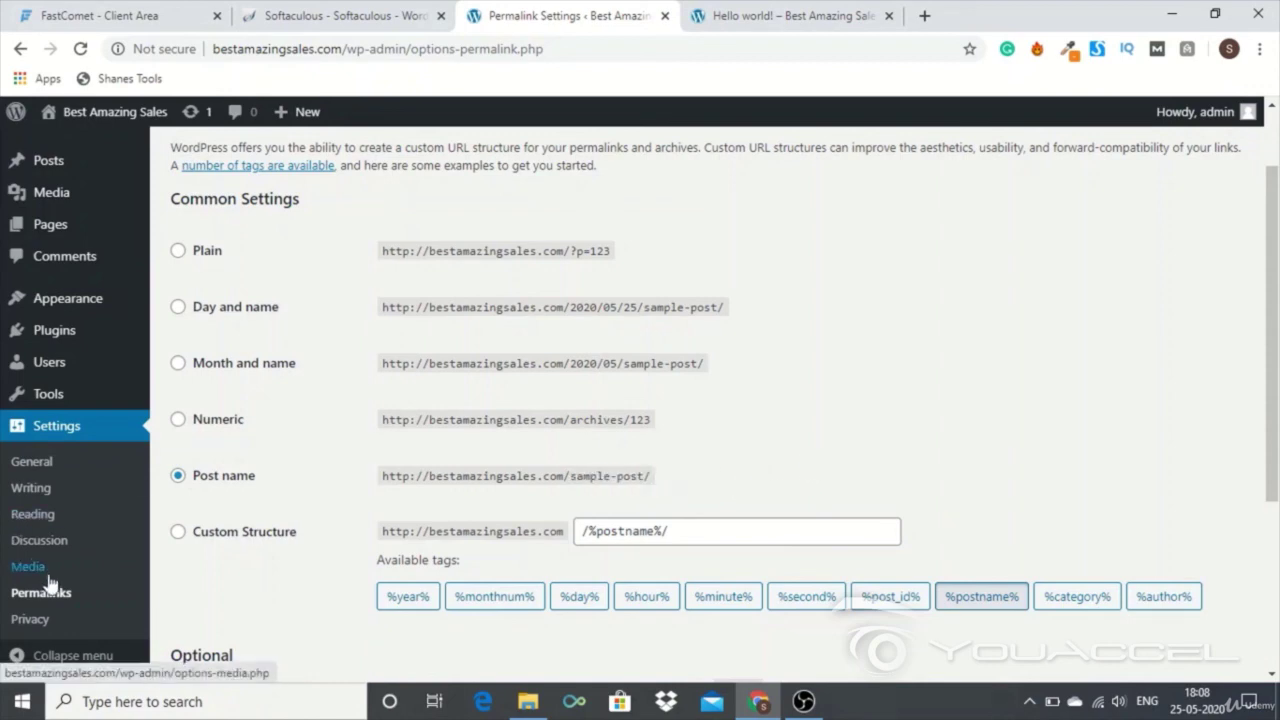
Open Privacy settings to see the existing Privacy Policy page option.
{"action": "left_click", "coordinate": [42, 621]}
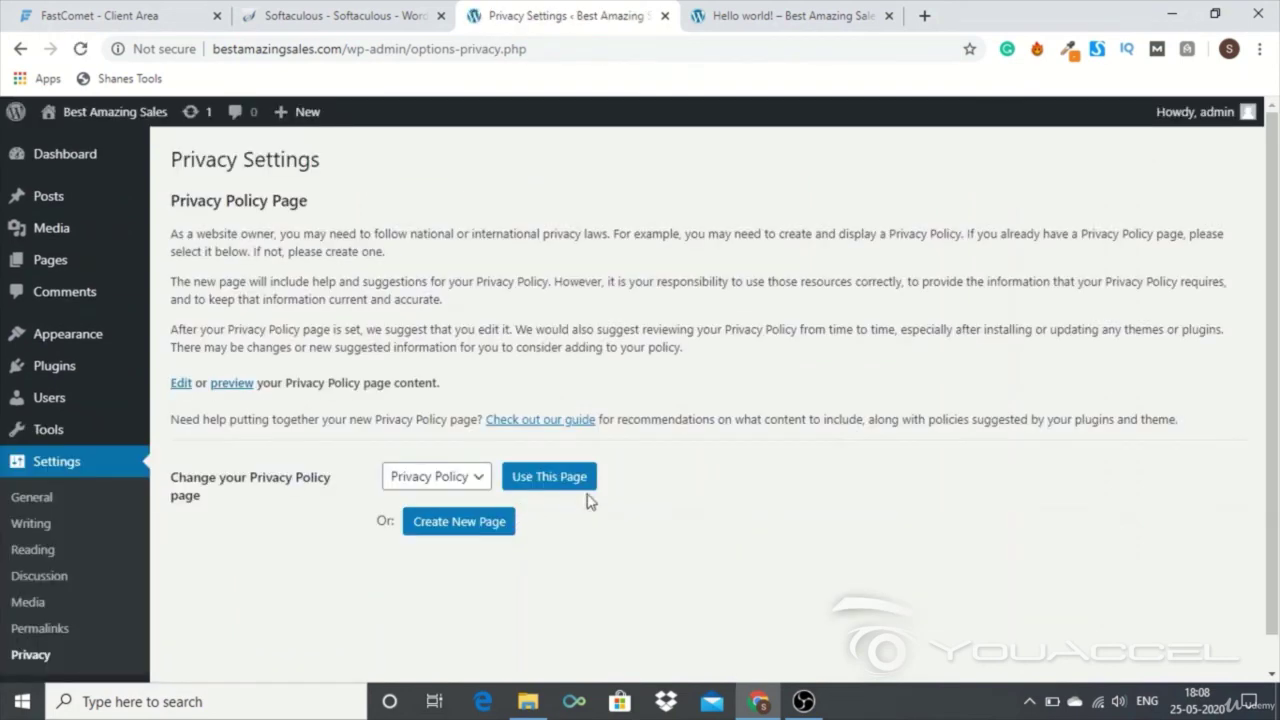
{"action": "scroll", "coordinate": [716, 488], "scroll_direction": "down", "scroll_amount": 1}
{"action": "scroll", "coordinate": [716, 488], "scroll_direction": "up", "scroll_amount": 1}
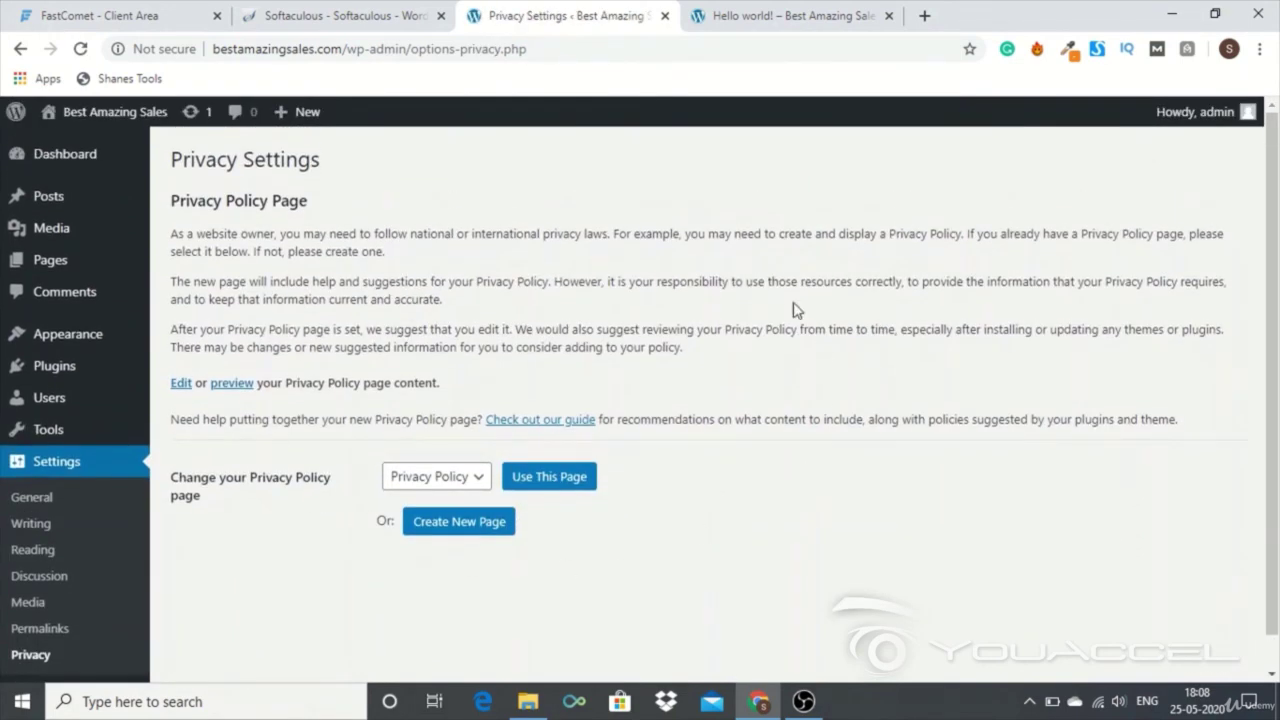